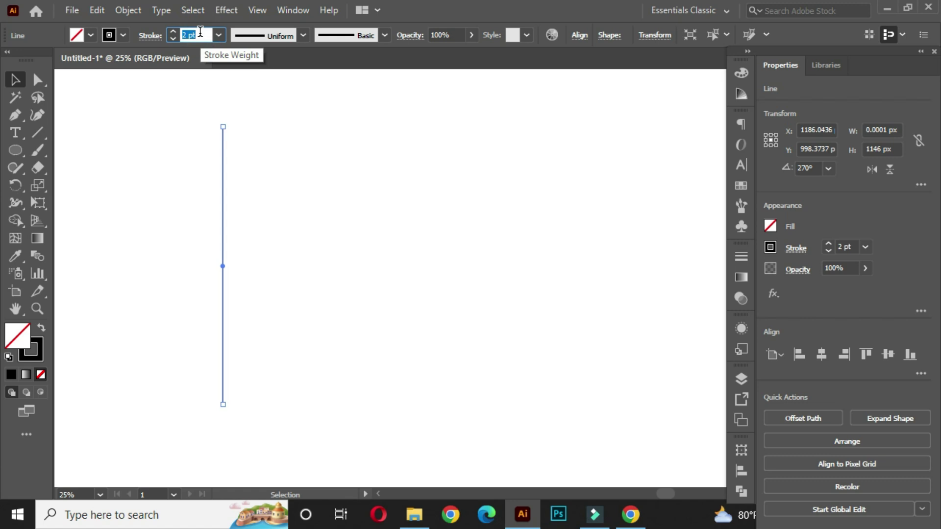
# - Set the vertical line's stroke weight to 3 pt and place a copy about 70 px to its right
pyautogui.press('Return')
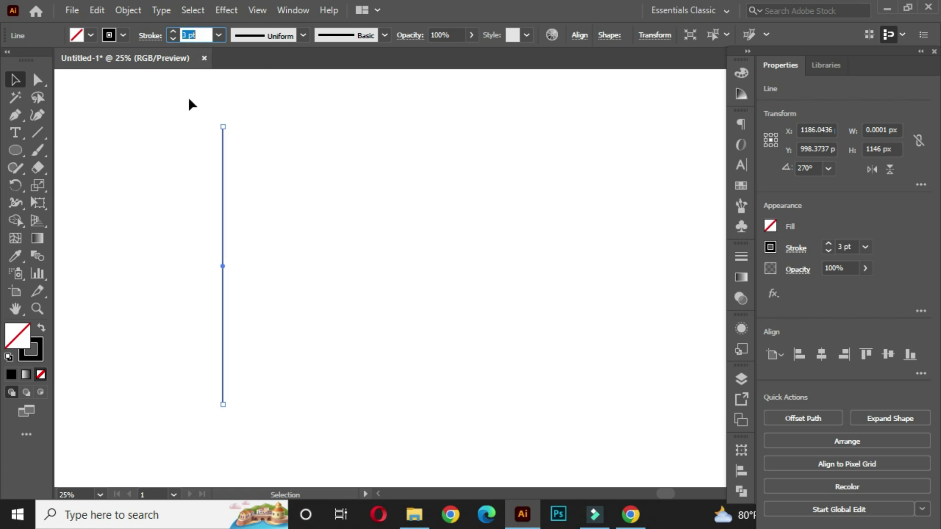
pyautogui.click(188, 112)
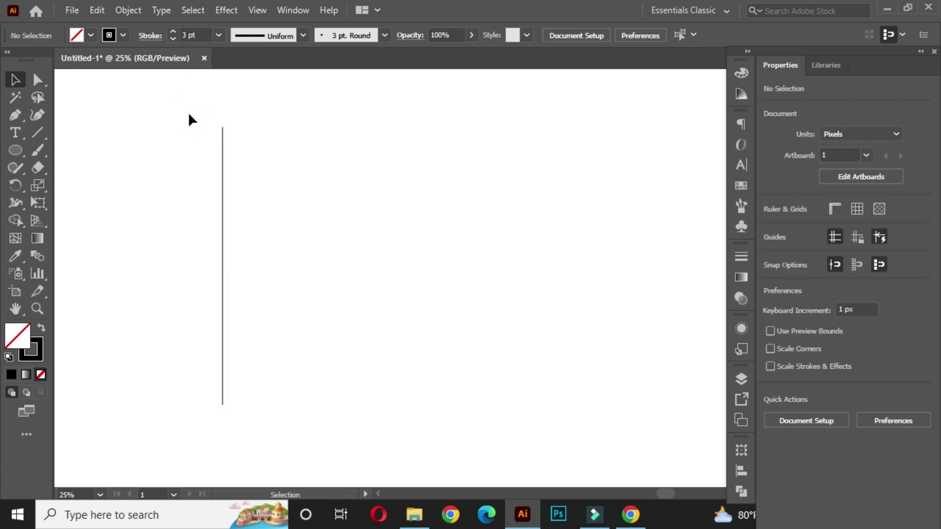
pyautogui.moveTo(204, 119); pyautogui.dragTo(240, 181)
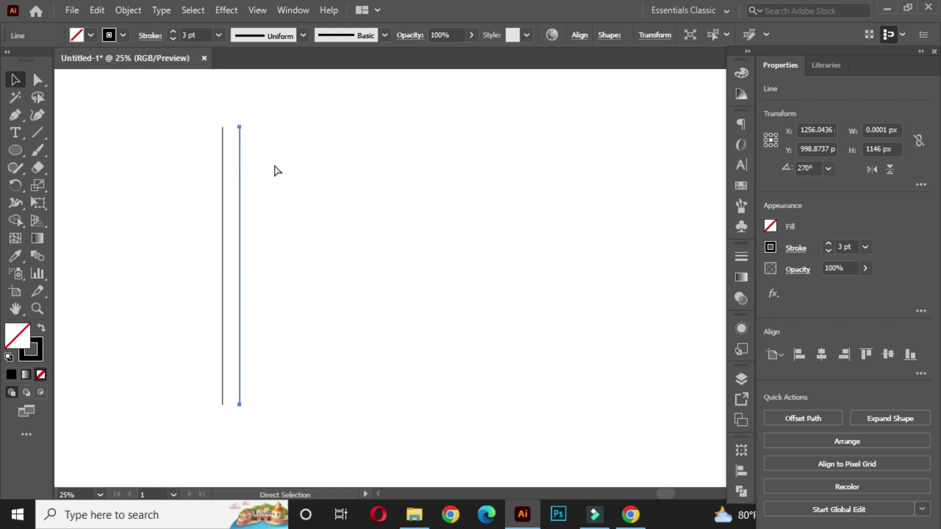
# - Repeat the line duplication at the same spacing until there are twelve evenly spaced vertical lines
pyautogui.hotkey('ctrl', 'd')
pyautogui.hotkey('ctrl', 'd')
pyautogui.hotkey('ctrl', 'd')
pyautogui.hotkey('ctrl', 'd')
pyautogui.hotkey('ctrl', 'd')
pyautogui.hotkey('ctrl', 'd')
pyautogui.hotkey('ctrl', 'd')
pyautogui.hotkey('ctrl', 'd')
pyautogui.hotkey('ctrl', 'd')
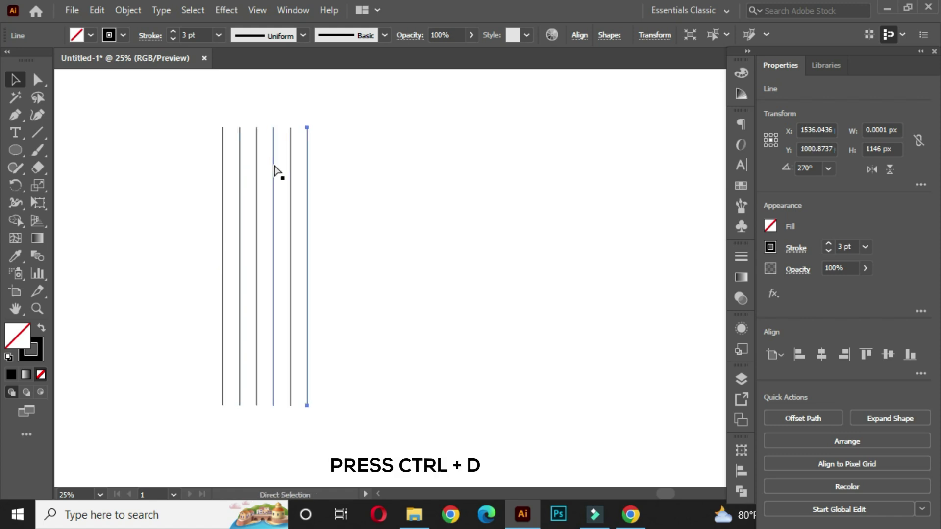
pyautogui.hotkey('ctrl', 'd')
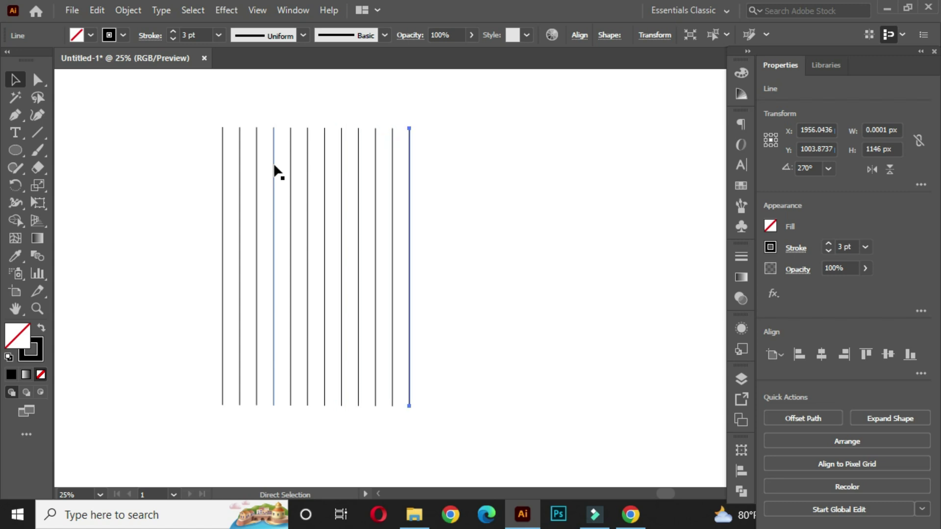
# - Move all twelve vertical lines together to the right, centring them at about X 1746 px, Y 1013 px
pyautogui.click(467, 161)
pyautogui.moveTo(277, 179); pyautogui.dragTo(453, 220)
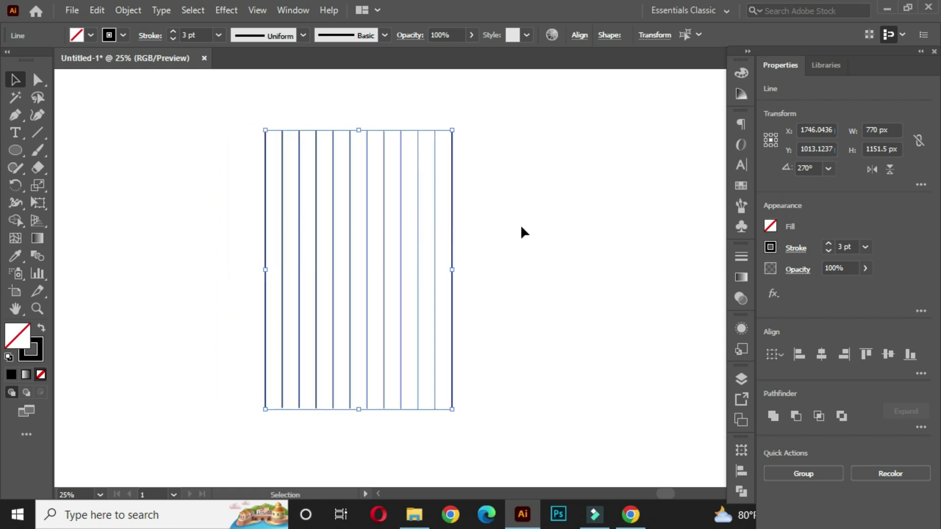
pyautogui.click(548, 224)
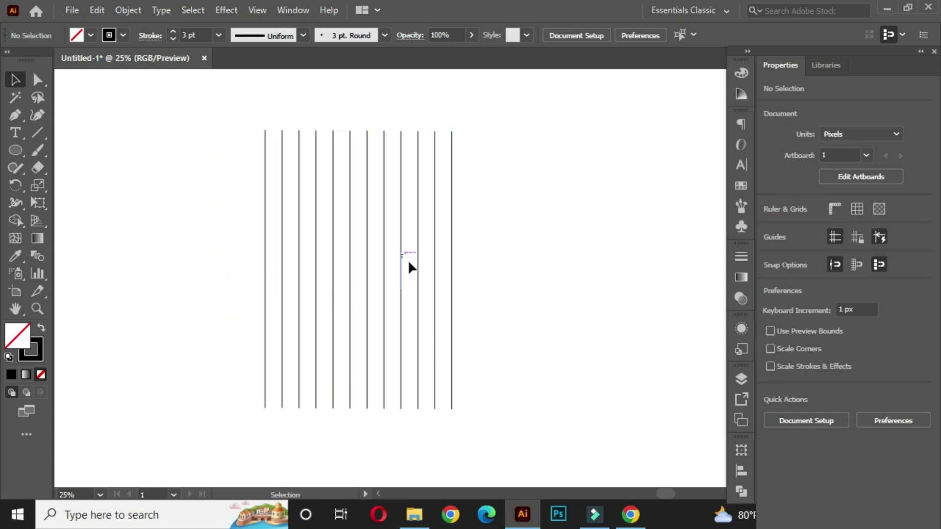
# - Copy all vertical lines, paste them in front, and rotate the copy 90° to form a square grid
pyautogui.moveTo(248, 126); pyautogui.dragTo(502, 241)
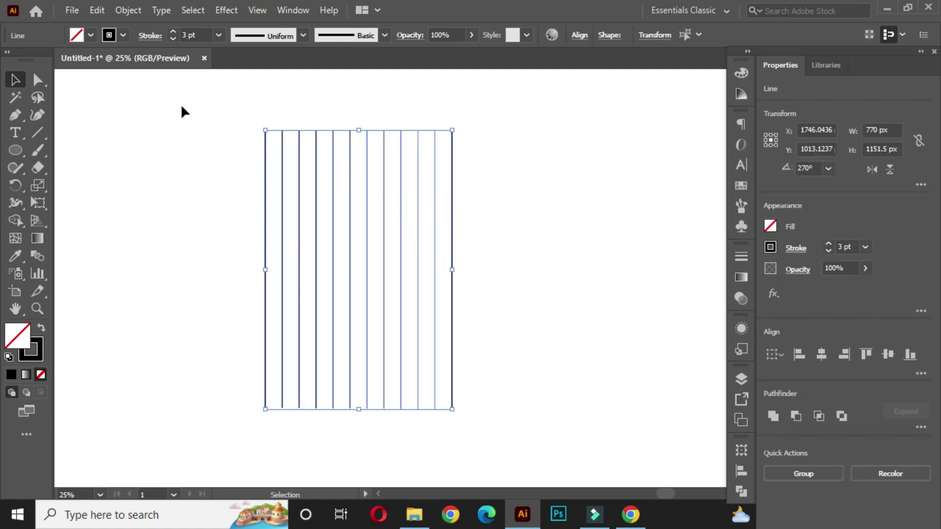
pyautogui.click(97, 10)
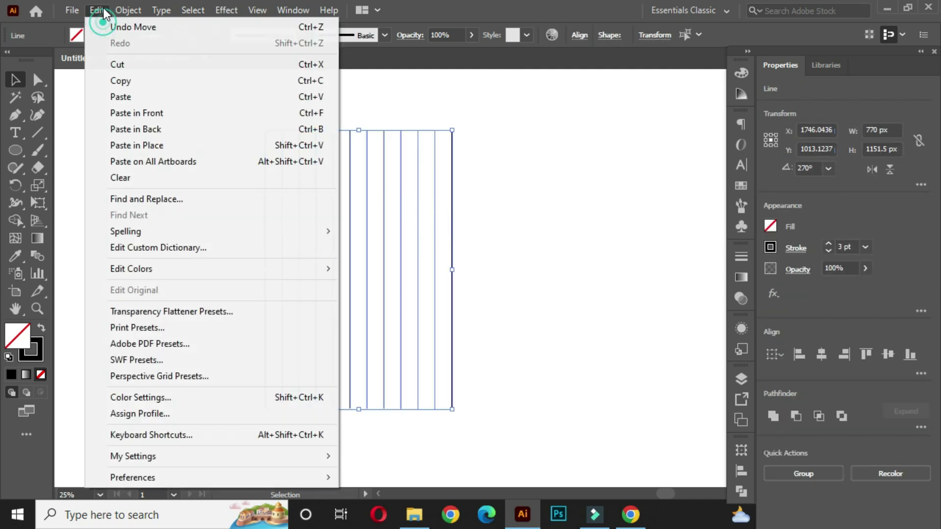
pyautogui.click(148, 82)
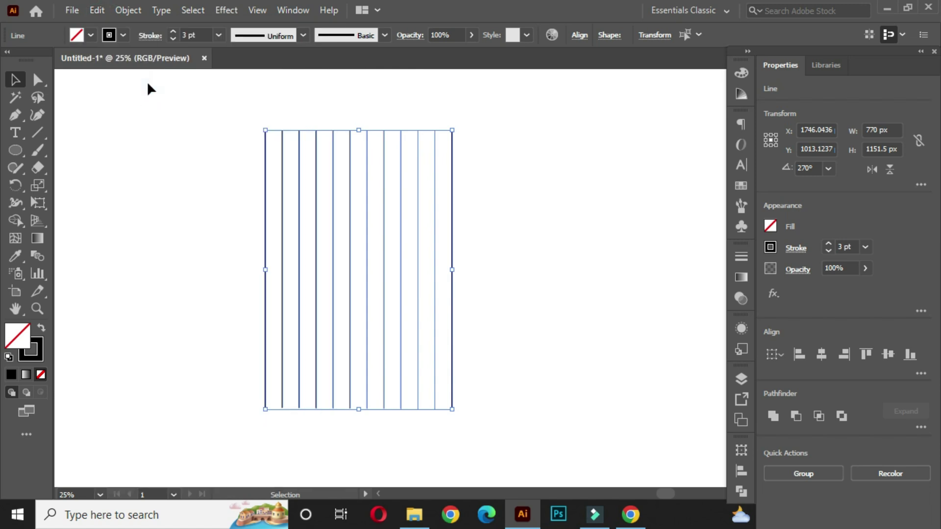
pyautogui.click(101, 11)
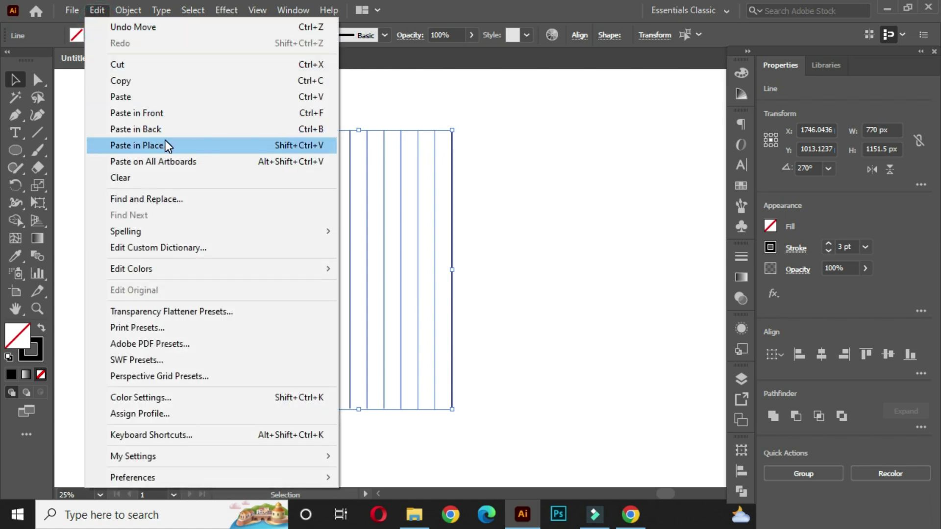
pyautogui.click(170, 113)
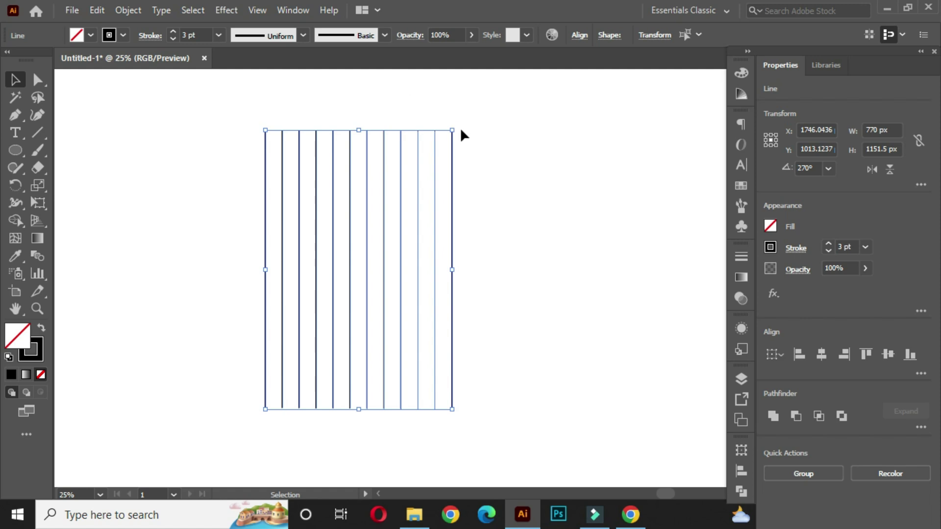
pyautogui.moveTo(461, 125); pyautogui.dragTo(520, 328)
pyautogui.click(563, 249)
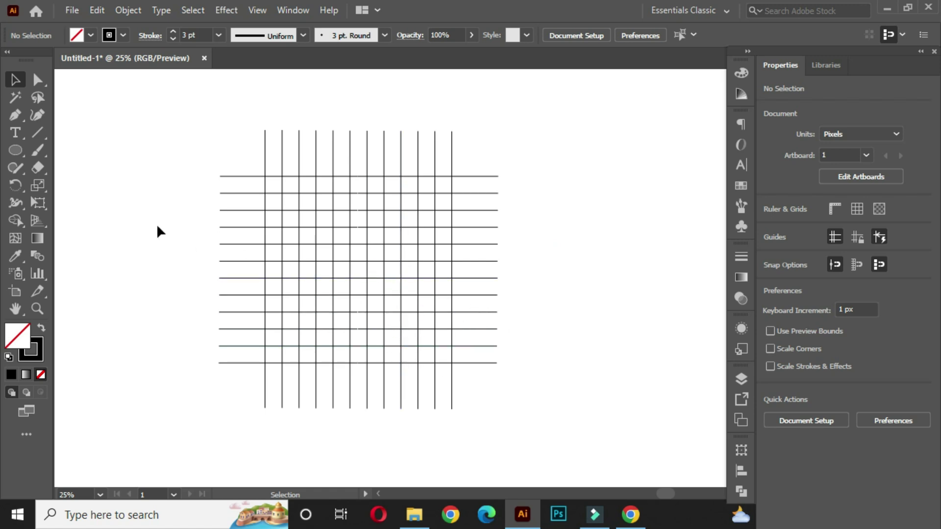
# - Draw a 770 px circle with the Ellipse tool, spanning the grid's outermost line intersections
pyautogui.click(10, 154)
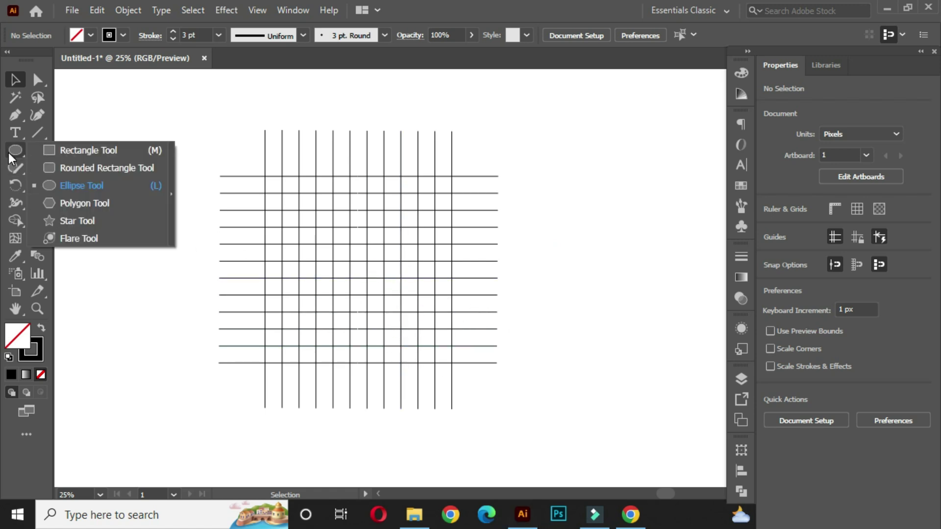
pyautogui.click(104, 185)
pyautogui.scroll(1, 330, 264)
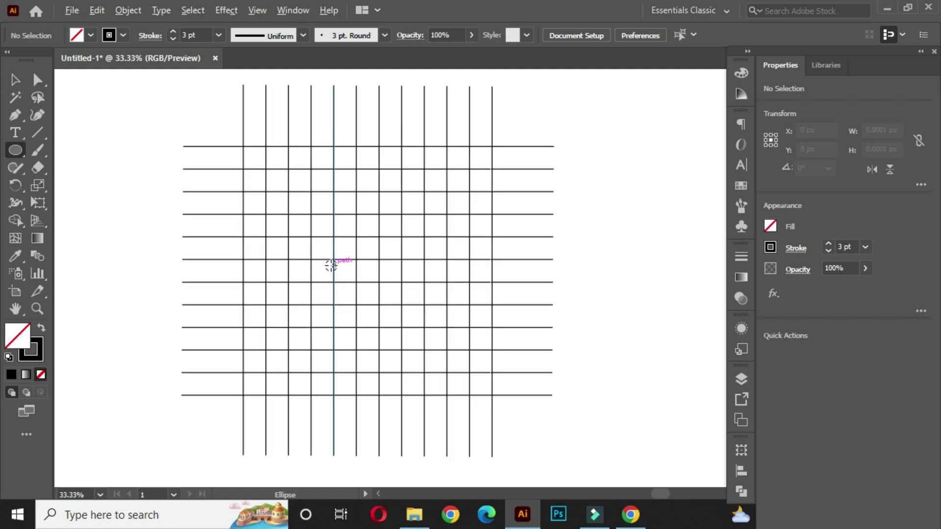
pyautogui.moveTo(243, 146)
pyautogui.mouseDown()
pyautogui.moveTo(293, 221)
pyautogui.moveTo(396, 322)
pyautogui.moveTo(492, 384)
pyautogui.mouseUp()
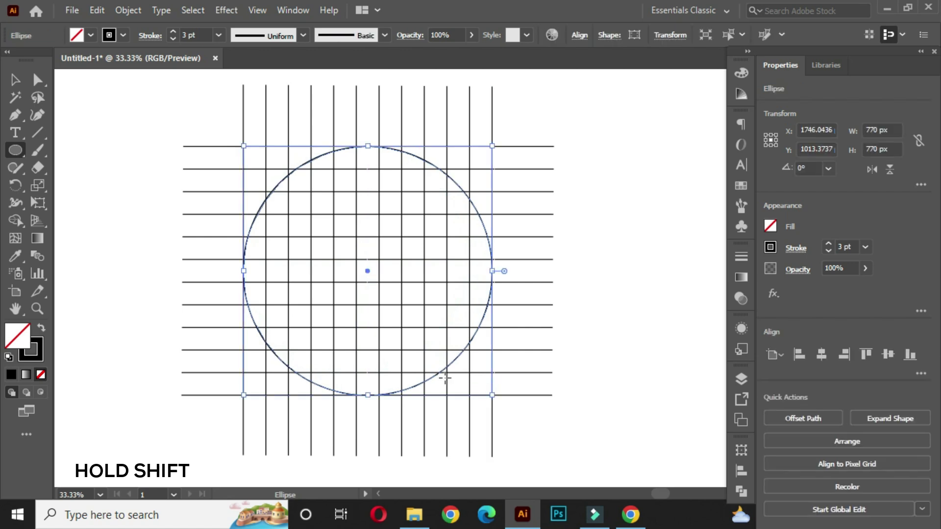
pyautogui.click(15, 80)
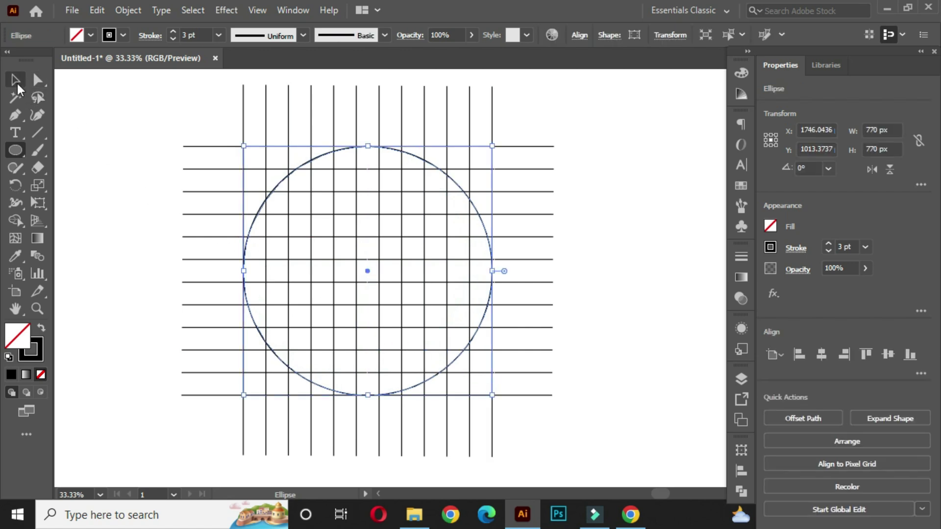
pyautogui.click(99, 181)
# - Copy the circle, paste it in front, and scale the copy from its centre to 630 px
pyautogui.moveTo(456, 348); pyautogui.dragTo(457, 335)
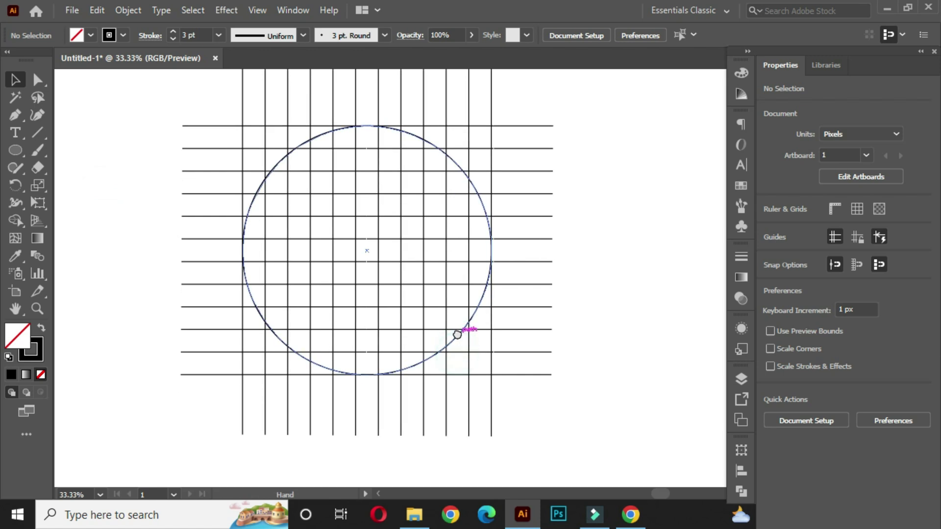
pyautogui.click(456, 337)
pyautogui.hotkey('ctrl', 'c')
pyautogui.hotkey('ctrl', 'f')
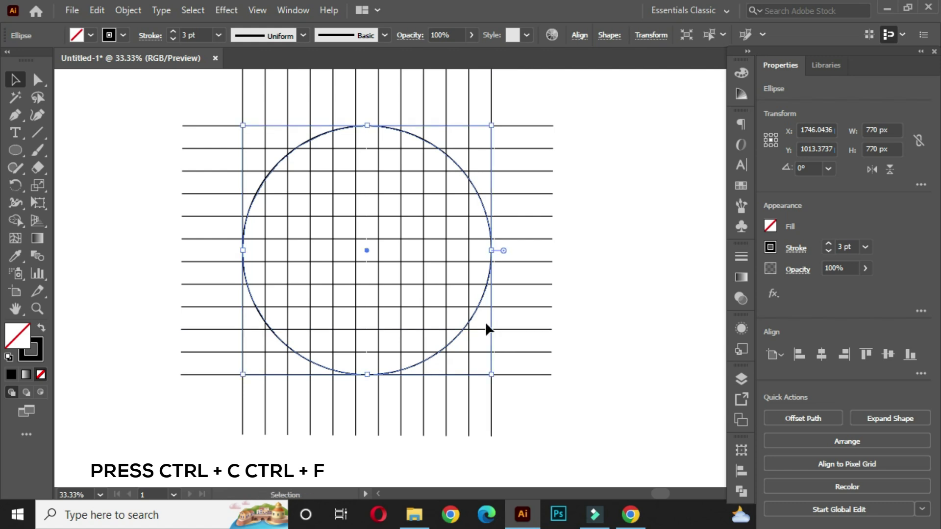
pyautogui.moveTo(492, 375); pyautogui.dragTo(478, 355)
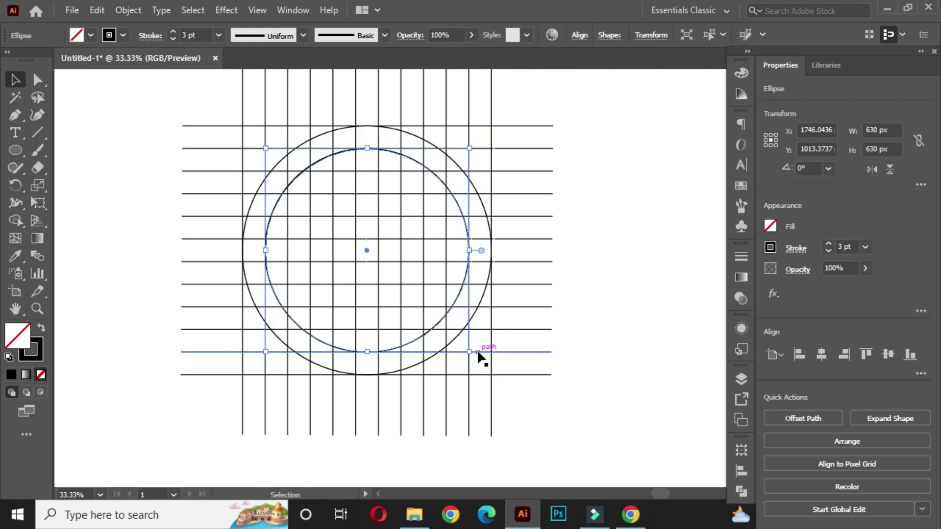
# - Add three smaller concentric circle copies snapped to the grid lines: 490 px, 350 px and three grid cells wide
pyautogui.moveTo(470, 354); pyautogui.dragTo(445, 330)
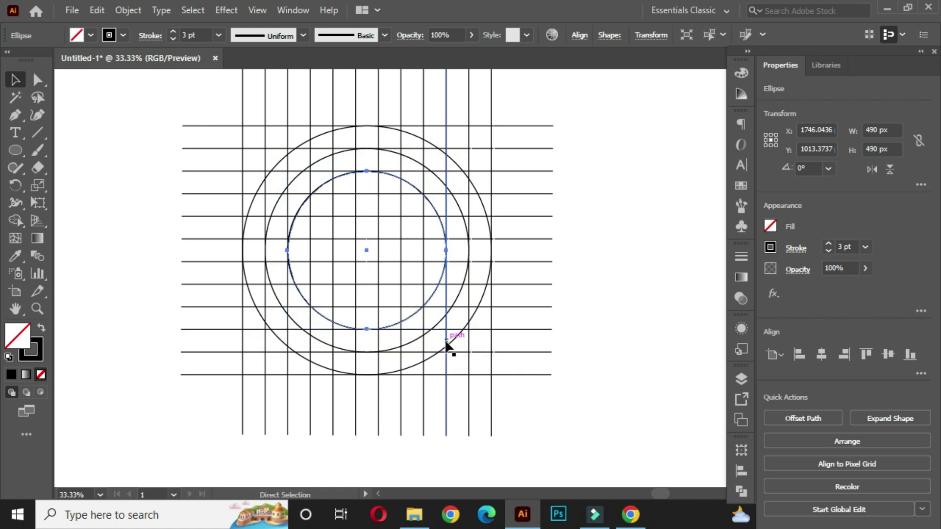
pyautogui.moveTo(447, 329); pyautogui.dragTo(401, 283)
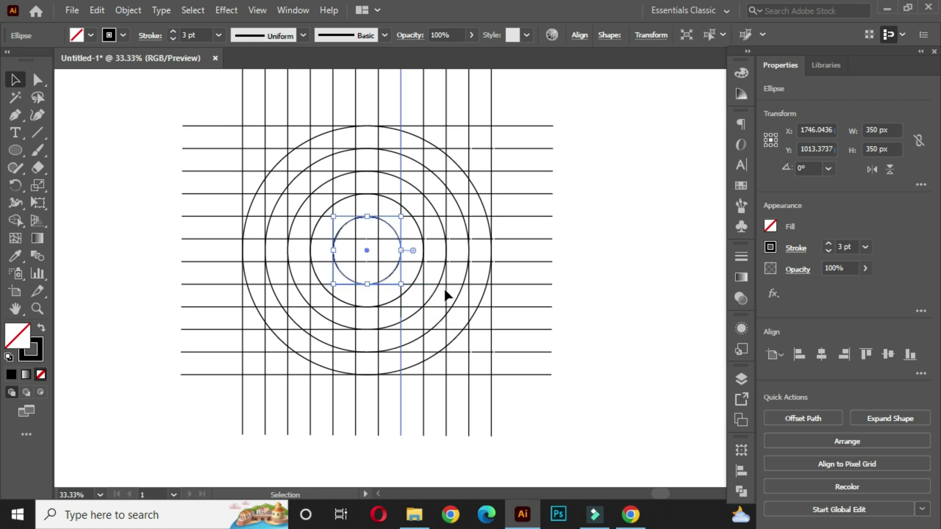
pyautogui.click(591, 245)
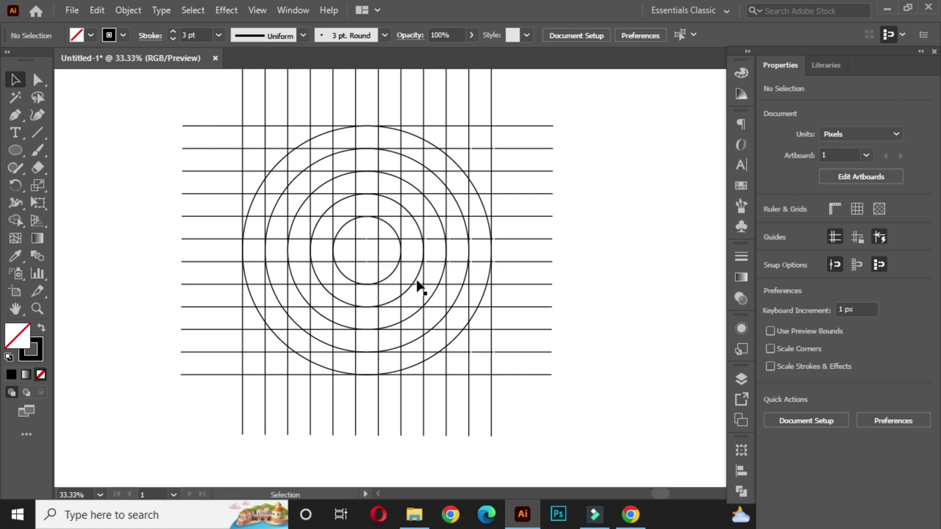
# - Select the whole grid and use Shape Builder with black fill to merge the centre bar and outer ring, leaving a gap below the bar
pyautogui.keyDown('alt'); pyautogui.scroll(-1, 455, 304); pyautogui.keyUp('alt')
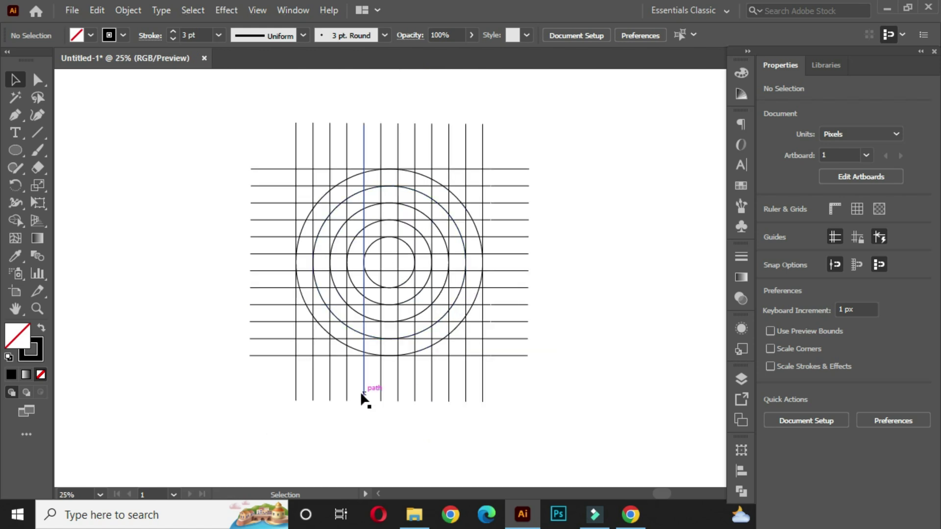
pyautogui.moveTo(281, 173); pyautogui.dragTo(584, 404)
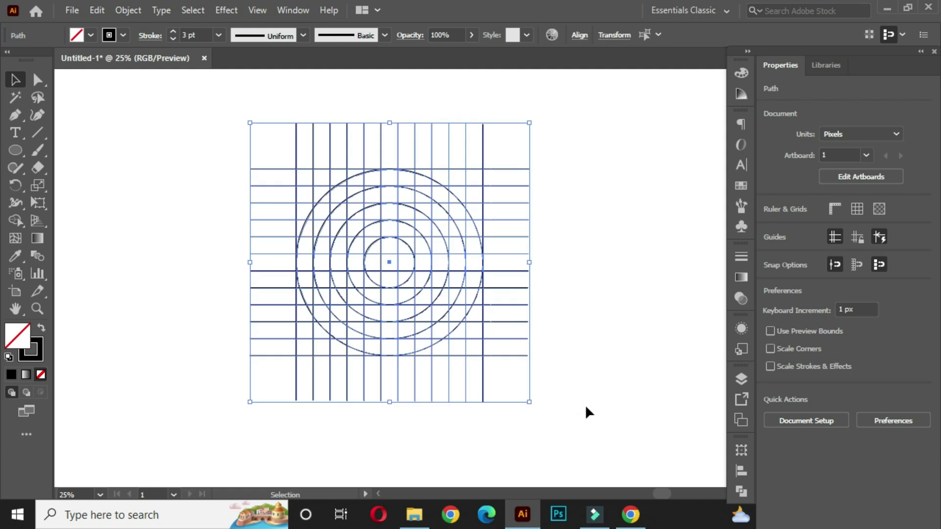
pyautogui.moveTo(16, 218); pyautogui.dragTo(91, 221)
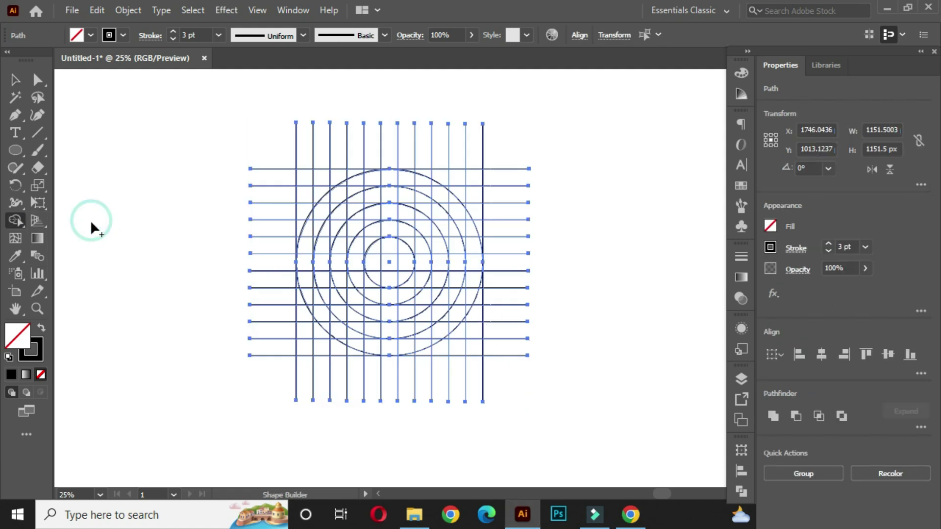
pyautogui.click(42, 333)
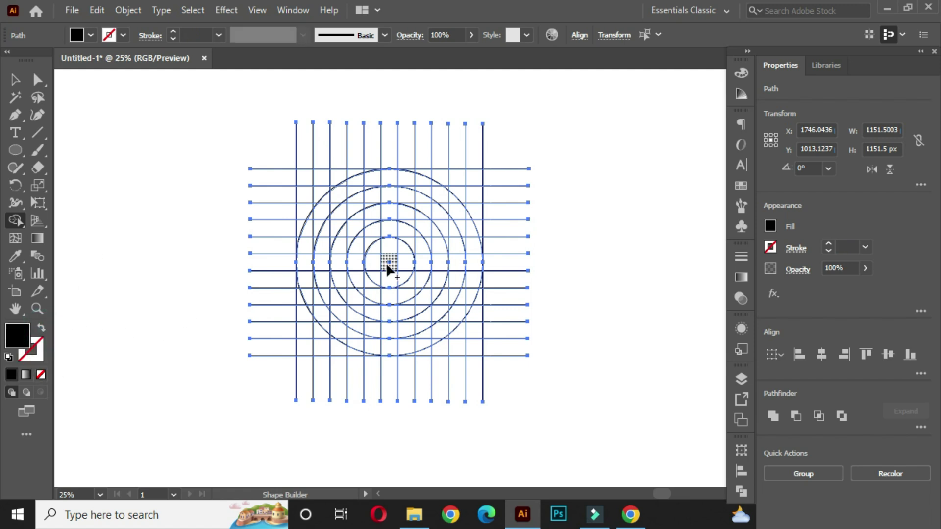
pyautogui.scroll(1, 386, 262)
pyautogui.moveTo(392, 272)
pyautogui.mouseDown()
pyautogui.moveTo(503, 274)
pyautogui.moveTo(491, 218)
pyautogui.moveTo(468, 182)
pyautogui.moveTo(417, 157)
pyautogui.moveTo(397, 158)
pyautogui.moveTo(312, 192)
pyautogui.mouseUp()
pyautogui.moveTo(289, 233)
pyautogui.mouseDown()
pyautogui.moveTo(279, 283)
pyautogui.moveTo(296, 325)
pyautogui.moveTo(333, 367)
pyautogui.moveTo(366, 381)
pyautogui.moveTo(443, 376)
pyautogui.moveTo(478, 345)
pyautogui.mouseUp()
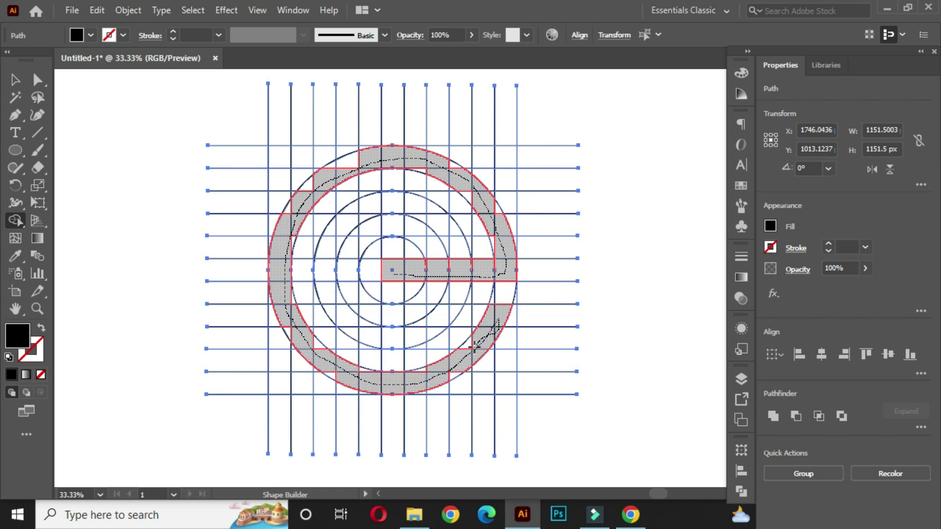
pyautogui.moveTo(445, 376); pyautogui.dragTo(427, 380)
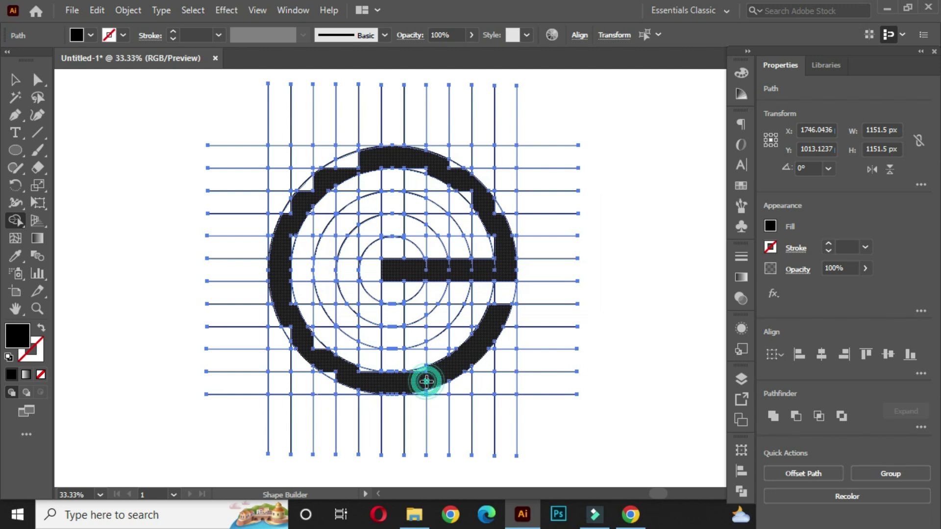
# - Merge the inner ring into the black shape and join it to the outer ring with upper and lower vertical stems
pyautogui.moveTo(391, 158)
pyautogui.mouseDown()
pyautogui.moveTo(391, 198)
pyautogui.moveTo(337, 236)
pyautogui.moveTo(321, 285)
pyautogui.moveTo(364, 334)
pyautogui.moveTo(391, 337)
pyautogui.moveTo(434, 325)
pyautogui.moveTo(452, 311)
pyautogui.moveTo(457, 277)
pyautogui.moveTo(446, 297)
pyautogui.mouseUp()
pyautogui.moveTo(396, 204); pyautogui.dragTo(435, 216)
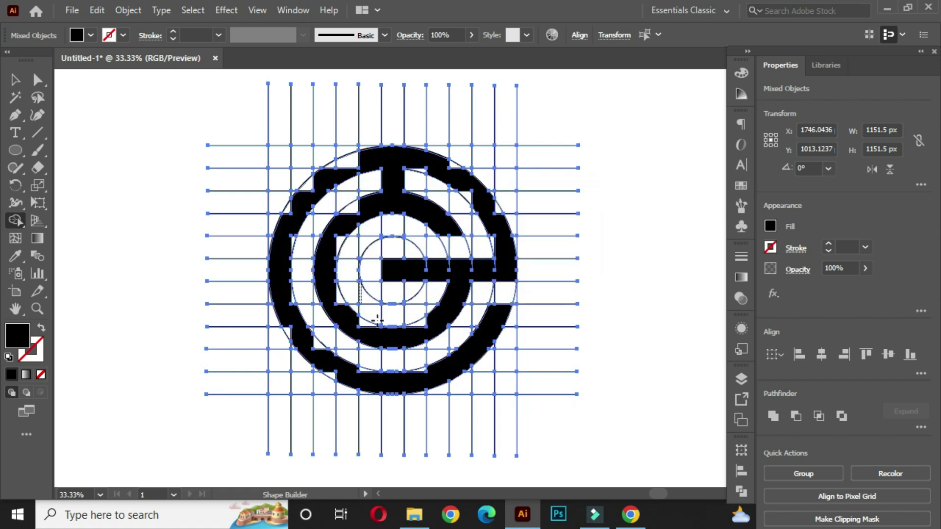
pyautogui.moveTo(394, 345); pyautogui.dragTo(393, 372)
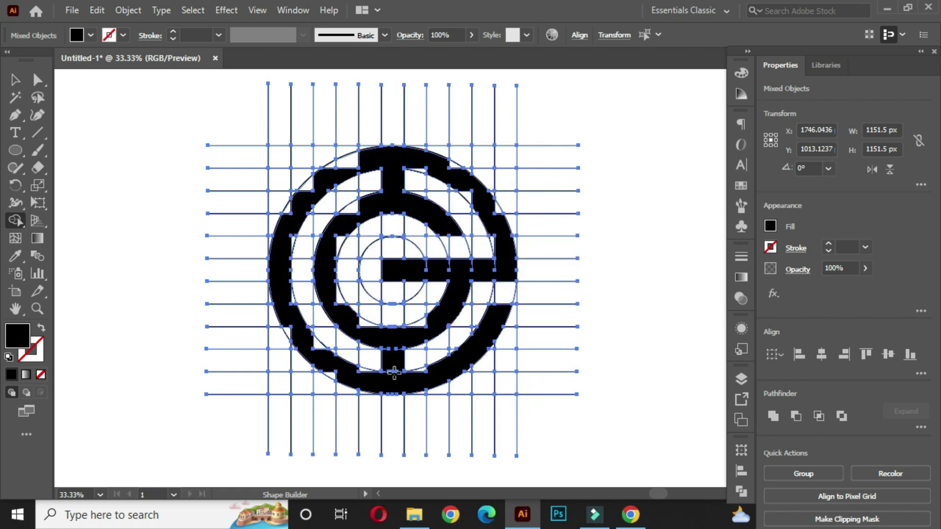
# - Merge the leftover corner pieces along the outer ring's lower-left arc into the black shape to smooth its edges
pyautogui.click(374, 388)
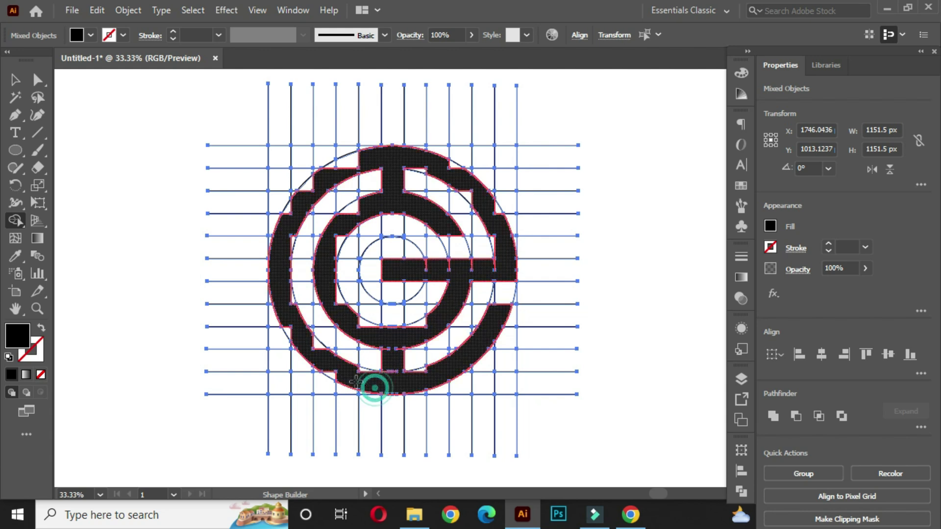
pyautogui.moveTo(358, 375)
pyautogui.mouseDown()
pyautogui.moveTo(376, 387)
pyautogui.moveTo(377, 356)
pyautogui.mouseUp()
pyautogui.scroll(4, 432, 373)
pyautogui.moveTo(277, 392)
pyautogui.mouseDown()
pyautogui.moveTo(421, 404)
pyautogui.moveTo(416, 246)
pyautogui.moveTo(432, 269)
pyautogui.mouseUp()
pyautogui.moveTo(399, 347)
pyautogui.mouseDown()
pyautogui.moveTo(407, 397)
pyautogui.moveTo(458, 403)
pyautogui.mouseUp()
pyautogui.moveTo(394, 408); pyautogui.dragTo(325, 382)
pyautogui.moveTo(139, 281); pyautogui.dragTo(411, 449)
pyautogui.moveTo(375, 415); pyautogui.dragTo(290, 344)
pyautogui.moveTo(265, 189); pyautogui.dragTo(299, 291)
pyautogui.moveTo(306, 286); pyautogui.dragTo(325, 310)
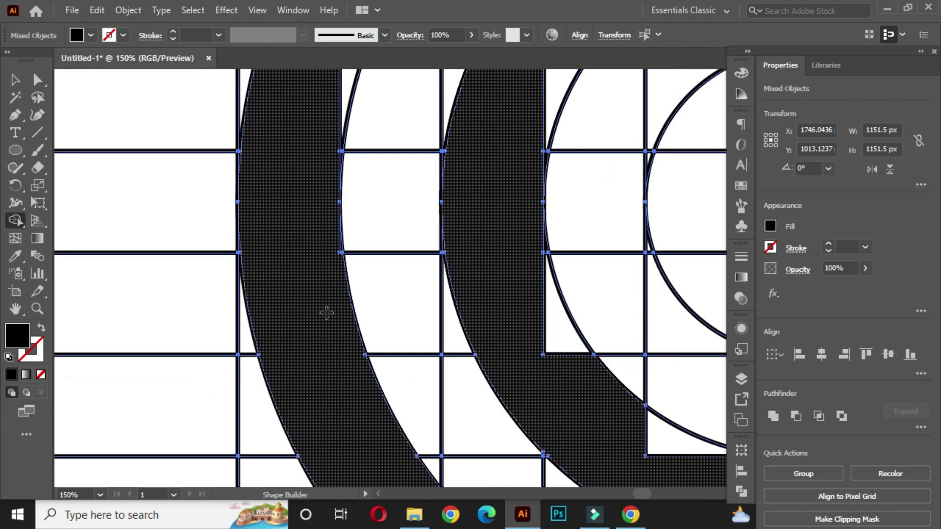
pyautogui.scroll(2, 325, 311)
pyautogui.moveTo(332, 239); pyautogui.dragTo(323, 428)
pyautogui.moveTo(233, 329)
pyautogui.mouseDown()
pyautogui.moveTo(199, 240)
pyautogui.moveTo(181, 135)
pyautogui.mouseUp()
pyautogui.moveTo(353, 166)
pyautogui.mouseDown()
pyautogui.moveTo(387, 189)
pyautogui.moveTo(324, 426)
pyautogui.mouseUp()
pyautogui.scroll(-2, 346, 355)
pyautogui.scroll(-1, 346, 355)
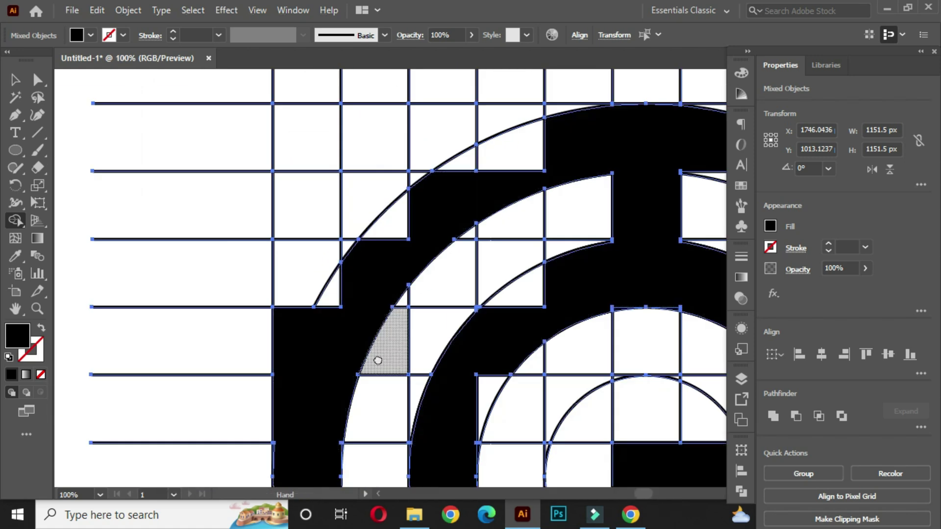
pyautogui.moveTo(378, 359); pyautogui.dragTo(342, 301)
pyautogui.hotkey('ctrl', 'z')
pyautogui.hotkey('ctrl', 'z')
# - Merge the leftover slivers along the left side of the outer ring into the black shape with Shape Builder
pyautogui.moveTo(289, 386); pyautogui.dragTo(292, 321)
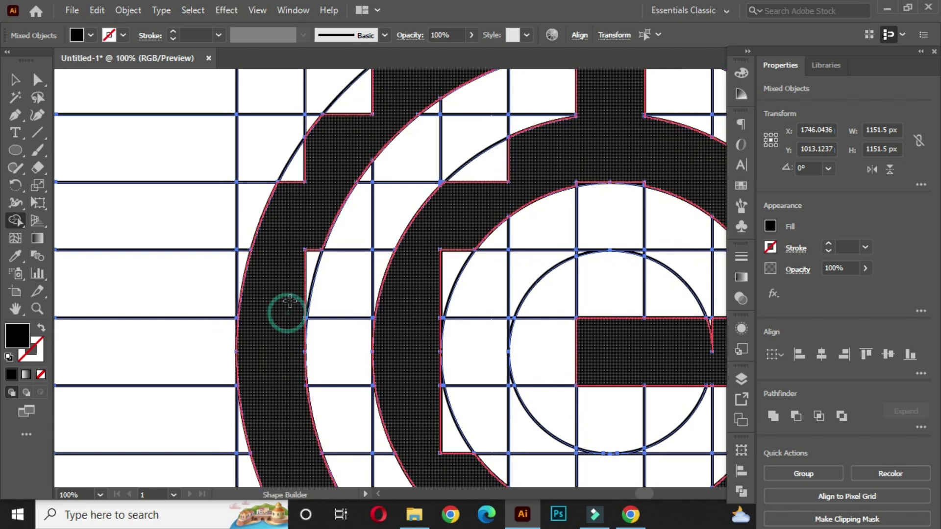
pyautogui.scroll(1, 287, 313)
pyautogui.scroll(2, 298, 269)
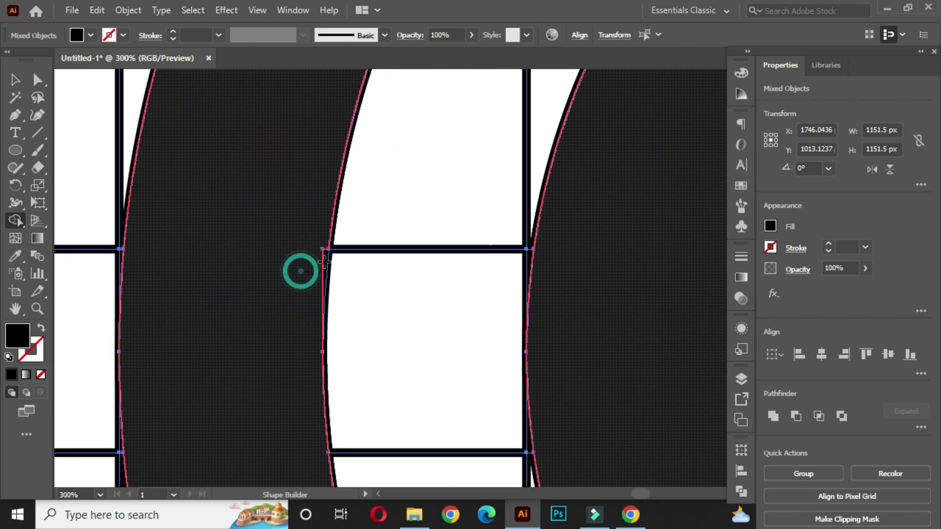
pyautogui.scroll(-3, 298, 269)
pyautogui.scroll(3, 277, 294)
# - Merge the leftover corner pieces along the outer ring's upper arc and right side to smooth its edges
pyautogui.moveTo(360, 187); pyautogui.dragTo(368, 181)
pyautogui.moveTo(424, 125); pyautogui.dragTo(538, 125)
pyautogui.moveTo(586, 112); pyautogui.dragTo(403, 164)
pyautogui.moveTo(504, 198)
pyautogui.mouseDown()
pyautogui.moveTo(528, 177)
pyautogui.moveTo(596, 189)
pyautogui.moveTo(642, 270)
pyautogui.mouseUp()
pyautogui.moveTo(704, 275)
pyautogui.mouseDown()
pyautogui.moveTo(478, 223)
pyautogui.moveTo(507, 259)
pyautogui.mouseUp()
pyautogui.moveTo(491, 329); pyautogui.dragTo(492, 330)
pyautogui.moveTo(505, 378); pyautogui.dragTo(500, 275)
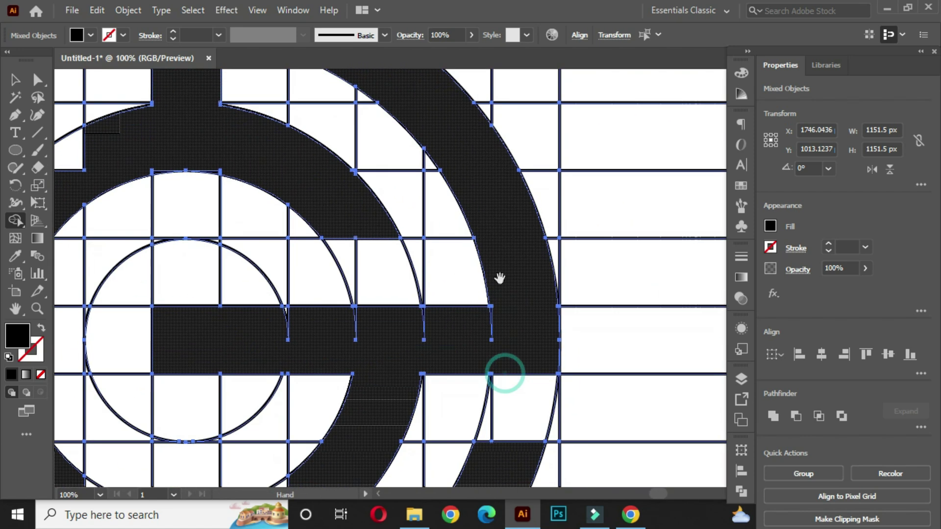
# - Merge the small leftover pieces at the centre bar's right end and along the inner ring's bottom edge
pyautogui.moveTo(374, 382); pyautogui.dragTo(309, 423)
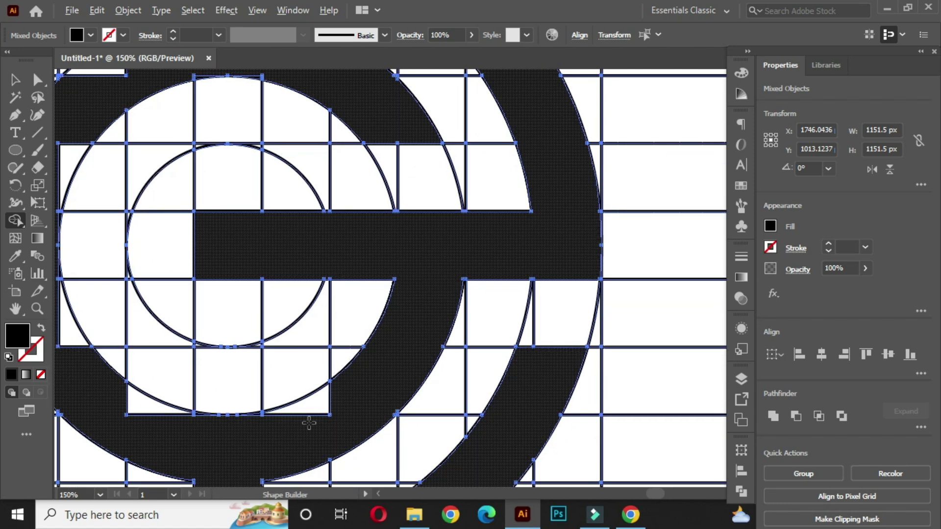
pyautogui.scroll(3, 303, 424)
pyautogui.scroll(-3, 312, 343)
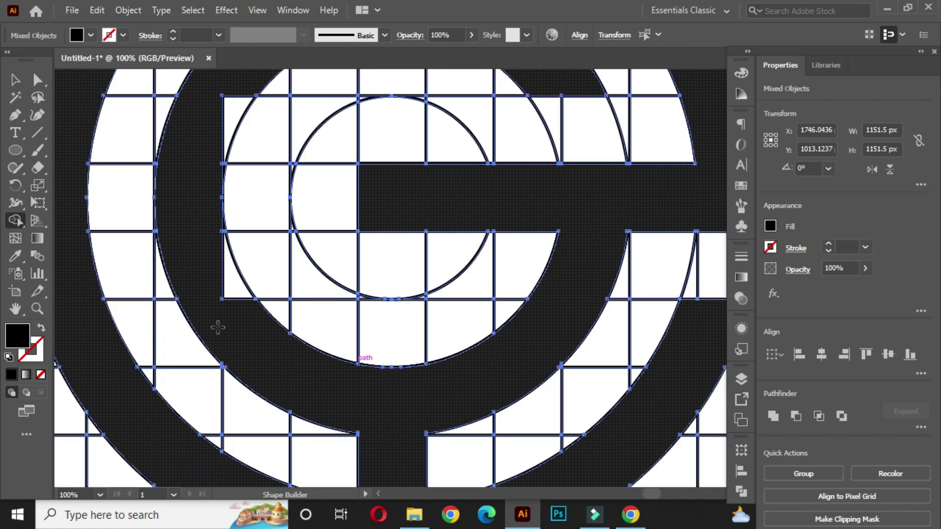
pyautogui.scroll(4, 208, 233)
pyautogui.scroll(-3, 223, 208)
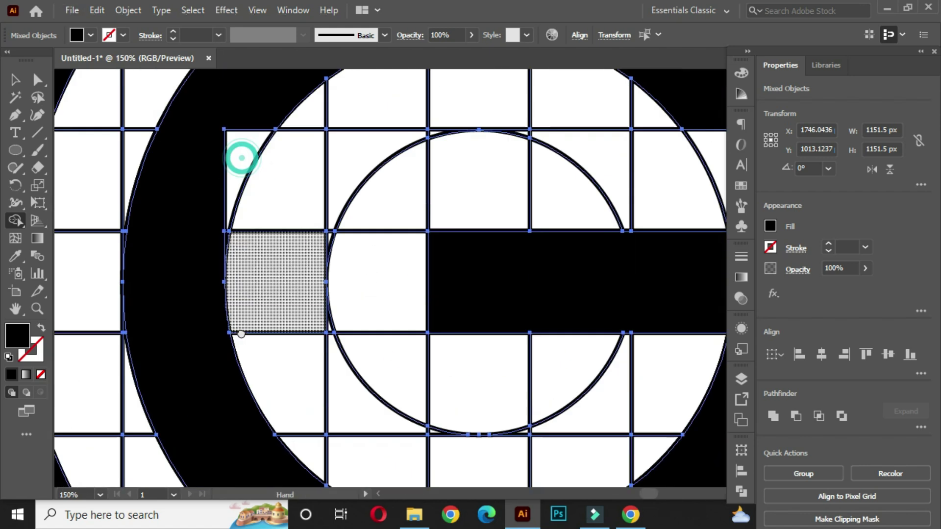
# - Merge the leftover corner pieces along the inner ring's left and upper-left arcs into the black shape
pyautogui.scroll(2, 206, 301)
pyautogui.moveTo(222, 314); pyautogui.dragTo(224, 320)
pyautogui.press('space')
pyautogui.moveTo(213, 213); pyautogui.dragTo(190, 411)
pyautogui.moveTo(241, 303); pyautogui.dragTo(327, 201)
pyautogui.scroll(-2, 458, 213)
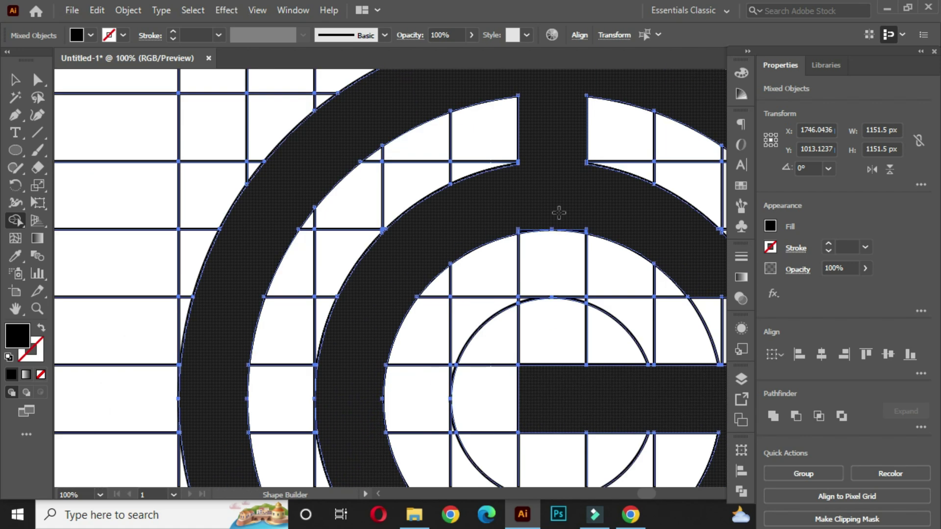
# - Merge the remaining slivers along the inner ring's top edge, and check the whole shape for unmerged pieces
pyautogui.scroll(2, 559, 211)
pyautogui.scroll(1, 546, 269)
pyautogui.moveTo(494, 280)
pyautogui.mouseDown()
pyautogui.moveTo(510, 269)
pyautogui.moveTo(588, 262)
pyautogui.moveTo(616, 288)
pyautogui.mouseUp()
pyautogui.press('space')
pyautogui.moveTo(636, 276); pyautogui.dragTo(273, 180)
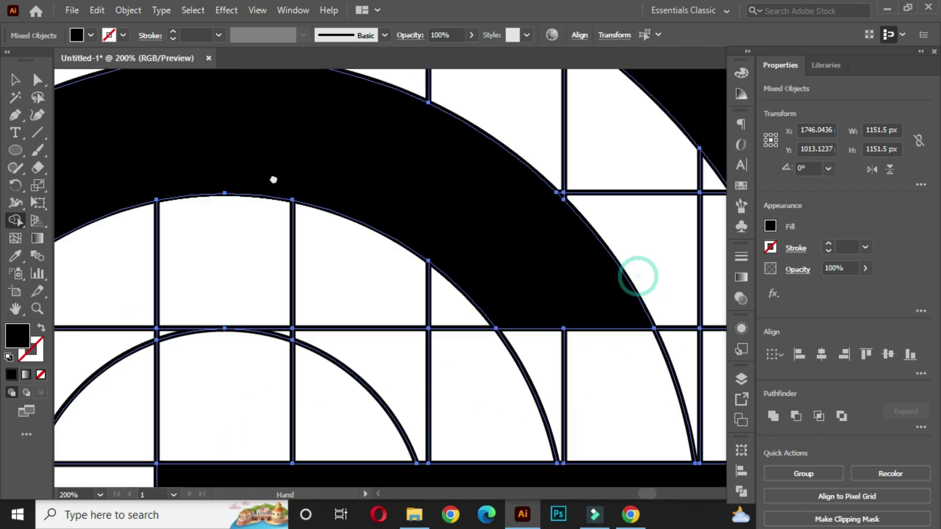
pyautogui.scroll(-3, 491, 260)
pyautogui.press('space')
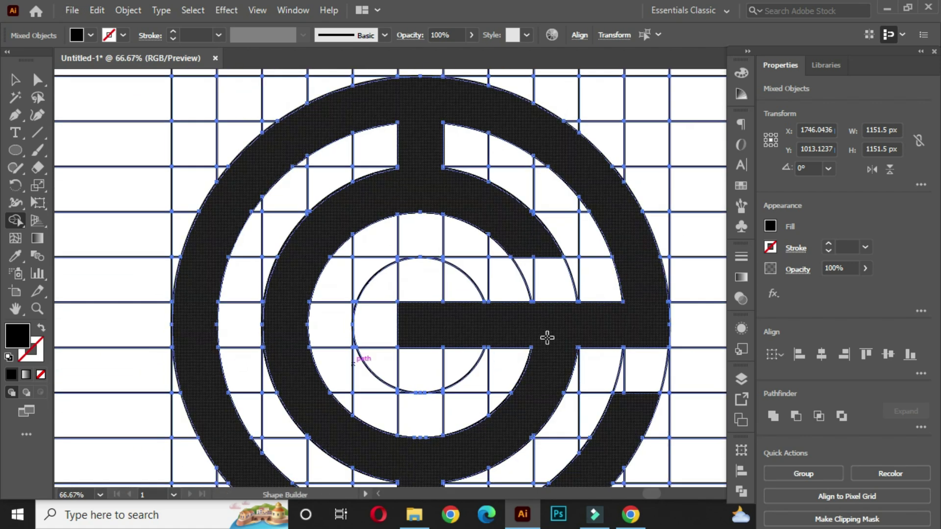
pyautogui.scroll(-2, 451, 284)
pyautogui.scroll(4, 417, 353)
pyautogui.scroll(-4, 421, 372)
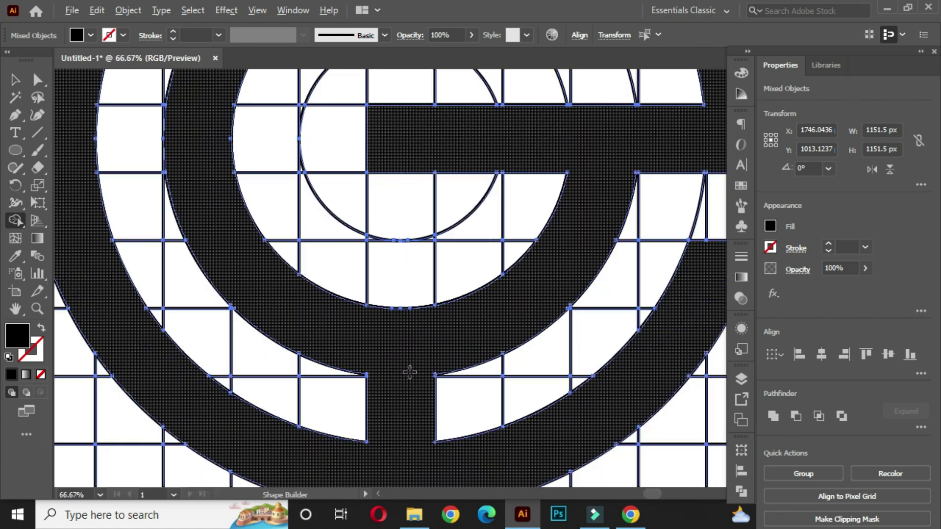
# - Select the grid, circles and merged shape together and move them to the left side of the canvas
pyautogui.click(15, 79)
pyautogui.click(163, 198)
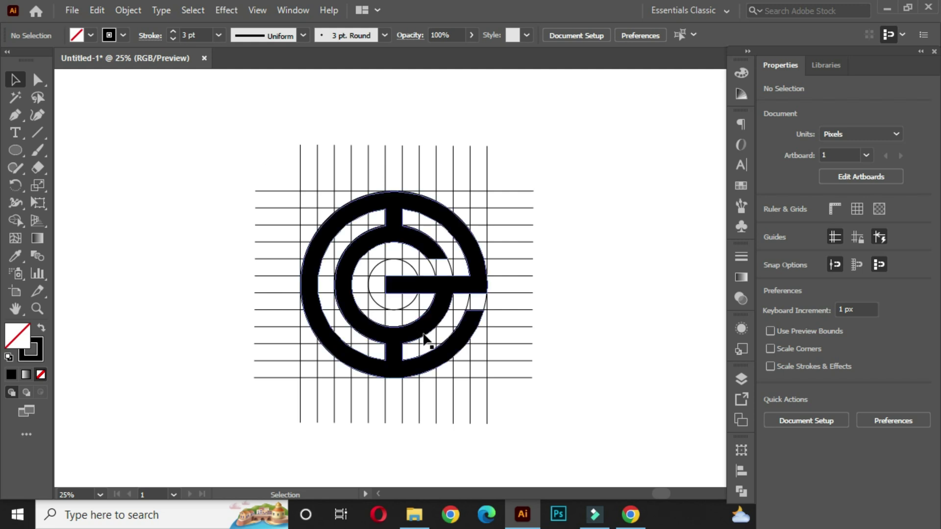
pyautogui.moveTo(242, 132); pyautogui.dragTo(548, 404)
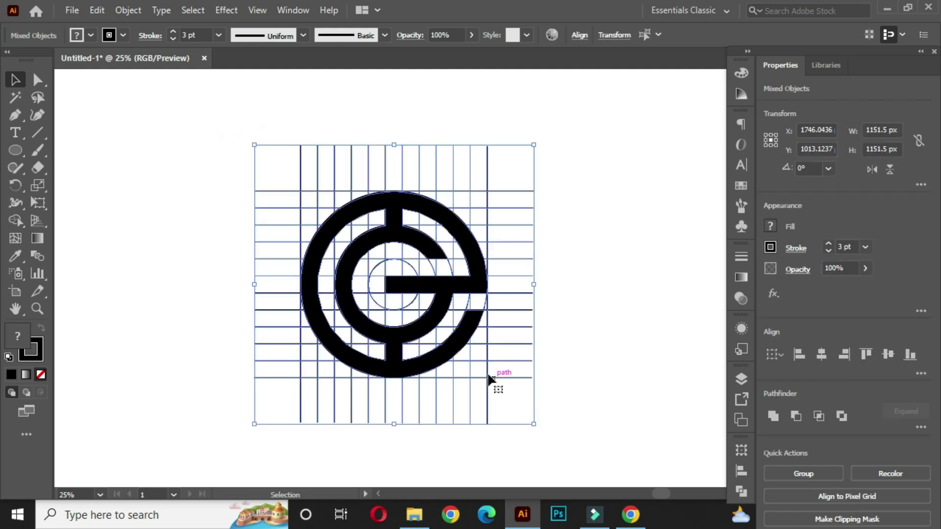
pyautogui.moveTo(454, 348); pyautogui.dragTo(301, 323)
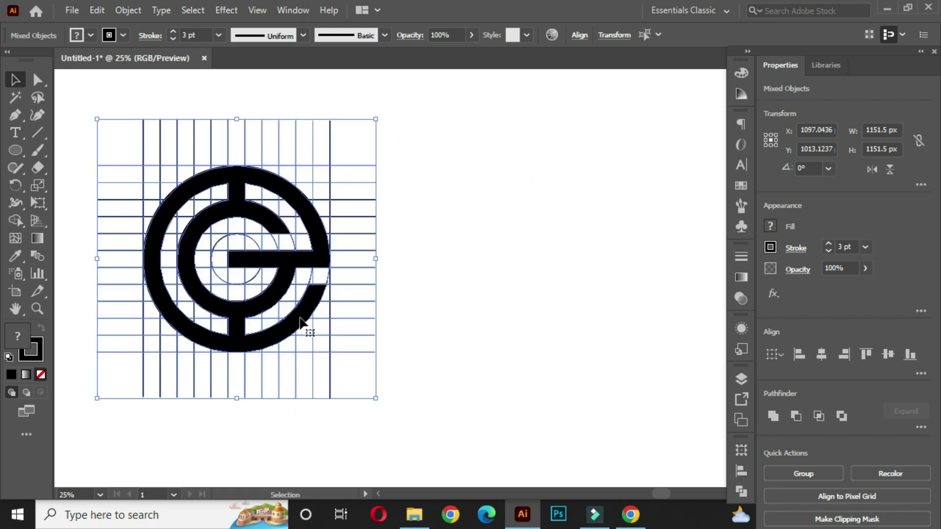
# - Move the merged black logo shape horizontally out of the grid to the right, and delete the leftover grid and circle paths
pyautogui.click(422, 271)
pyautogui.click(195, 312)
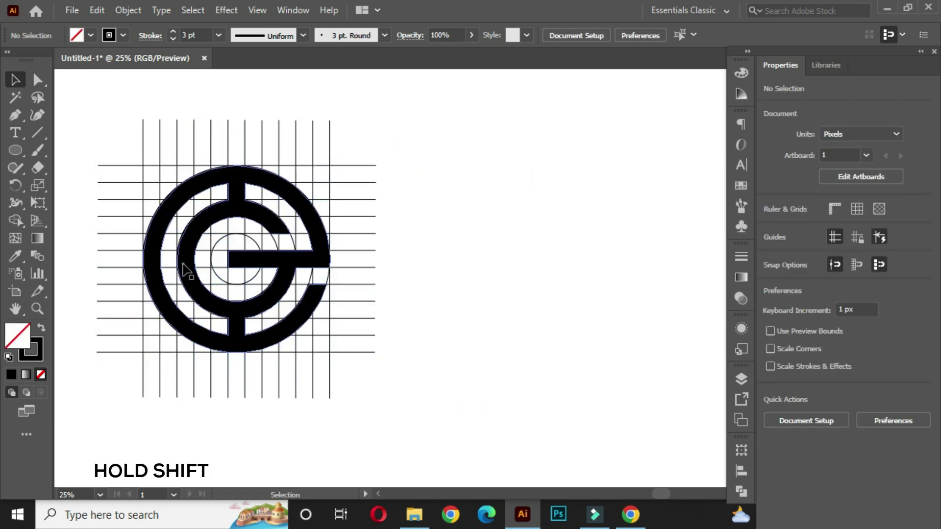
pyautogui.moveTo(185, 265); pyautogui.dragTo(477, 278)
pyautogui.click(410, 163)
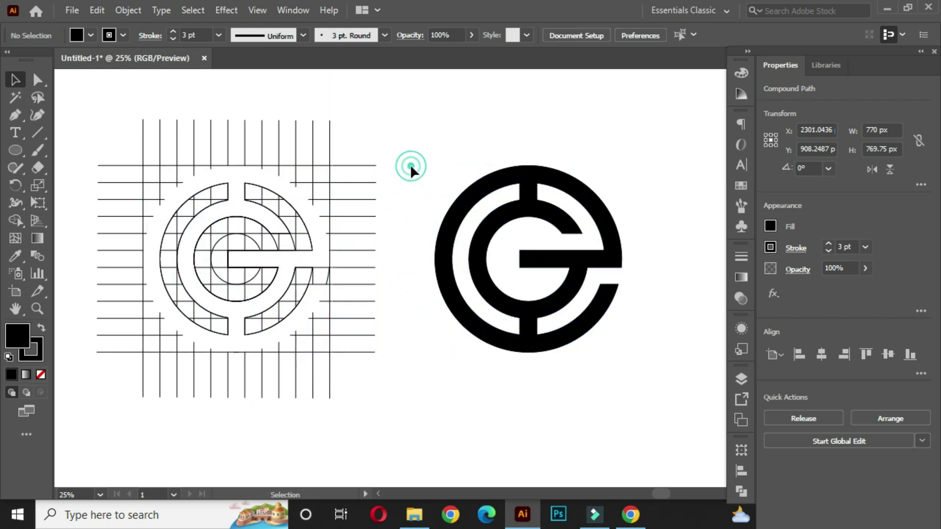
pyautogui.moveTo(85, 96); pyautogui.dragTo(393, 387)
pyautogui.press('Delete')
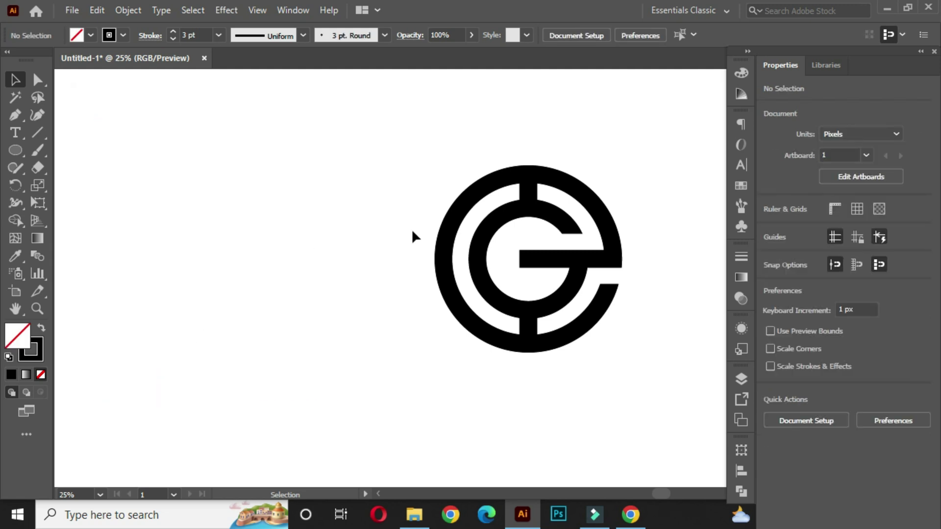
# - Move the logo to the middle of the canvas and scale it down proportionally to about two thirds of its size
pyautogui.moveTo(425, 146); pyautogui.dragTo(642, 361)
pyautogui.moveTo(561, 289); pyautogui.dragTo(430, 302)
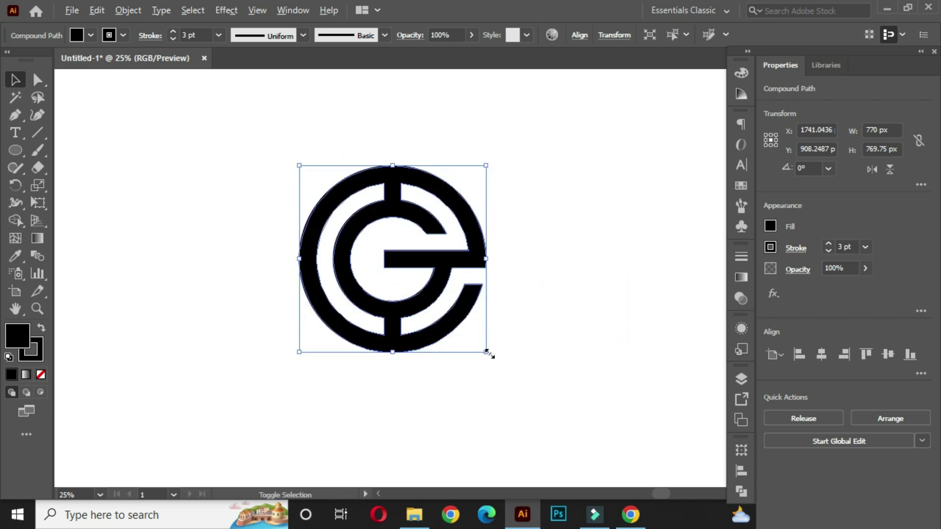
pyautogui.moveTo(485, 353); pyautogui.dragTo(419, 296)
pyautogui.click(424, 302)
pyautogui.click(542, 240)
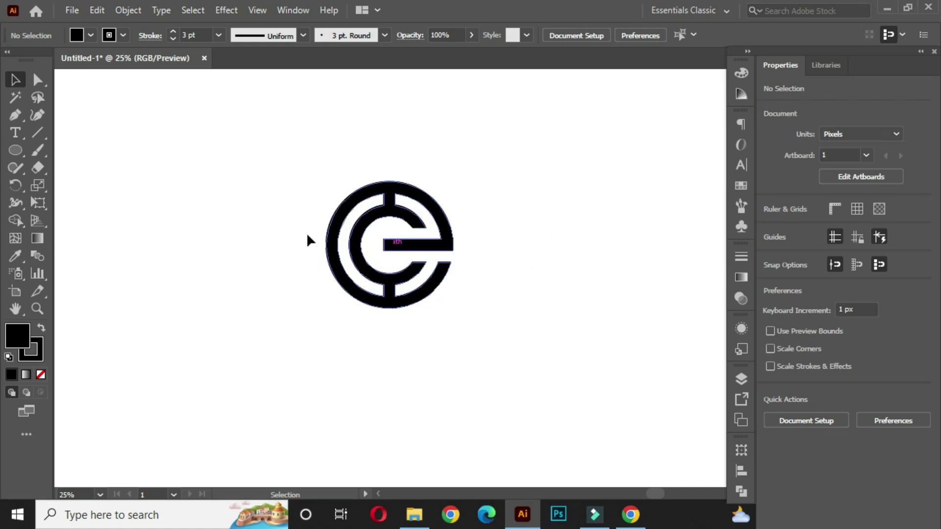
# - Add the point text EXPOWER, enlarge it to about 793 px wide and place it beneath the logo
pyautogui.moveTo(15, 134); pyautogui.dragTo(83, 132)
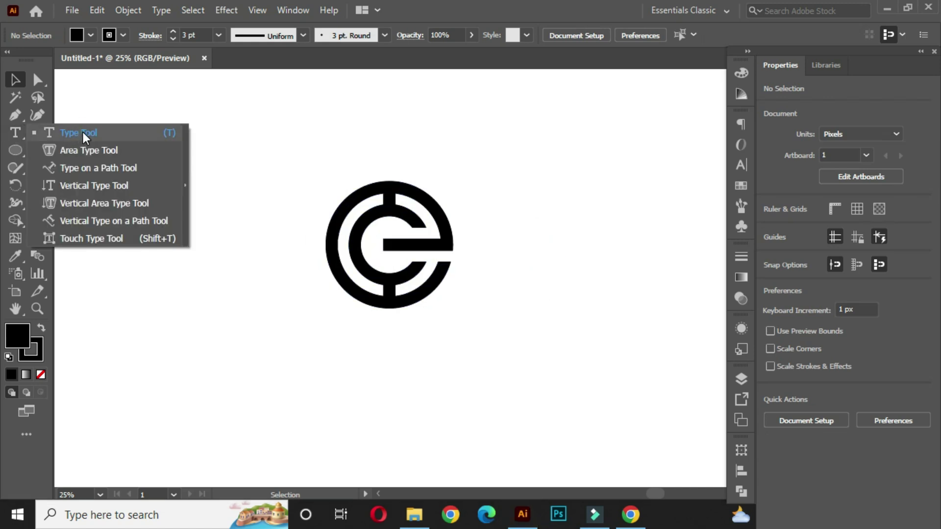
pyautogui.click(83, 131)
pyautogui.click(325, 356)
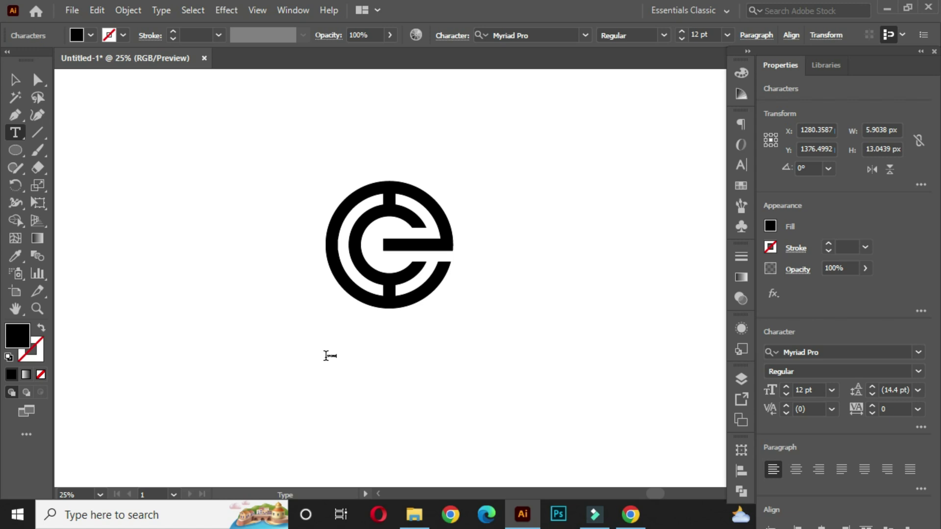
pyautogui.click(15, 79)
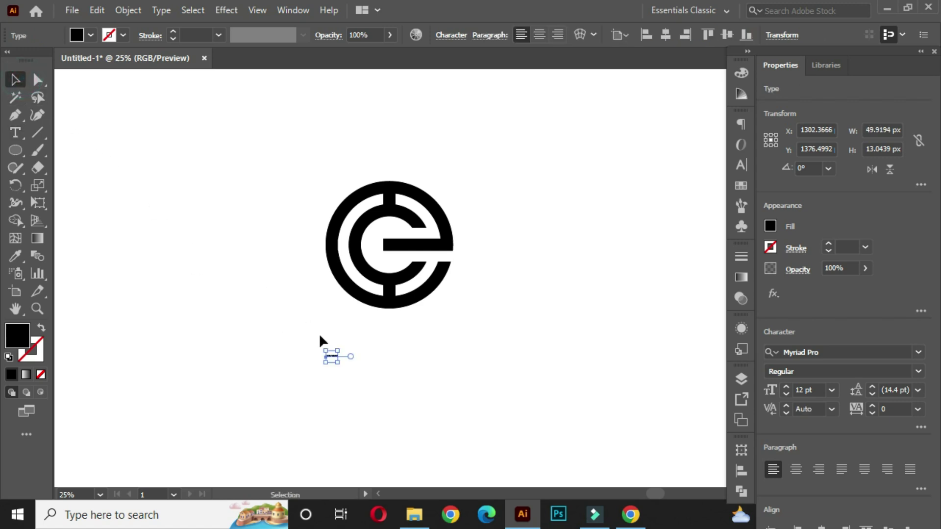
pyautogui.moveTo(339, 364); pyautogui.dragTo(412, 419)
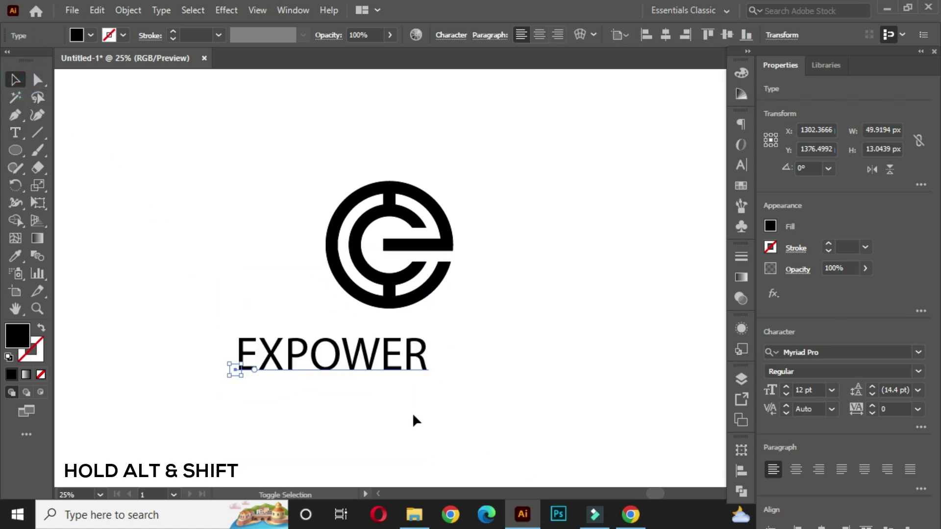
pyautogui.moveTo(356, 360); pyautogui.dragTo(419, 349)
# - Set the EXPOWER text's font to Nexa with the Black style
pyautogui.click(813, 351)
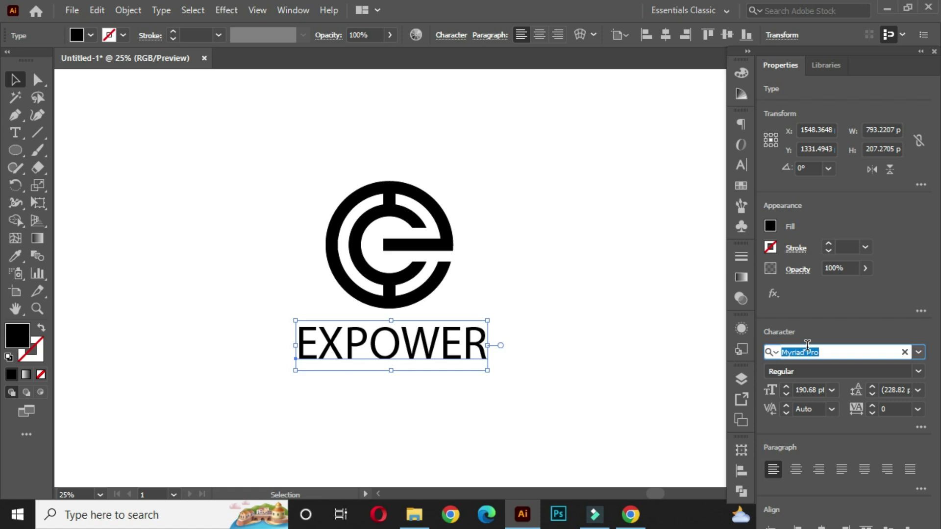
pyautogui.write('N')
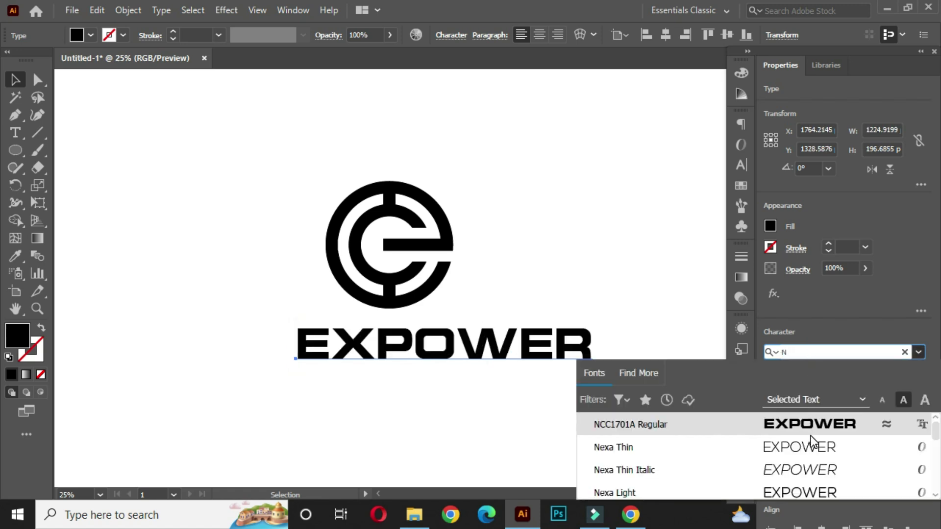
pyautogui.scroll(-3, 810, 454)
pyautogui.scroll(-3, 803, 471)
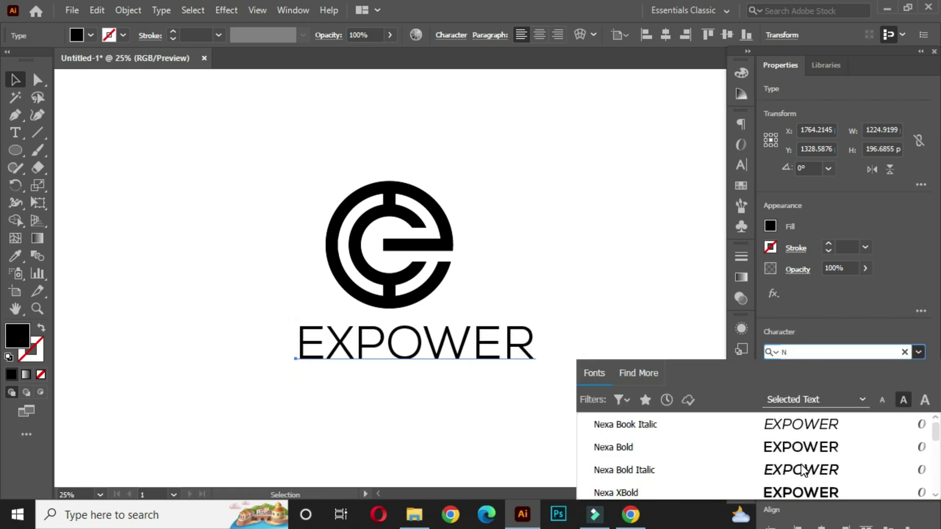
pyautogui.click(780, 489)
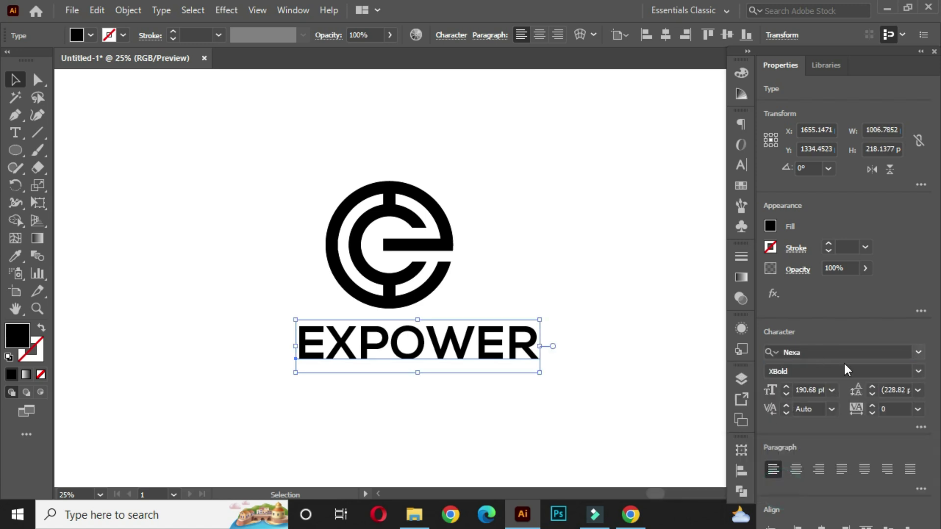
pyautogui.click(917, 371)
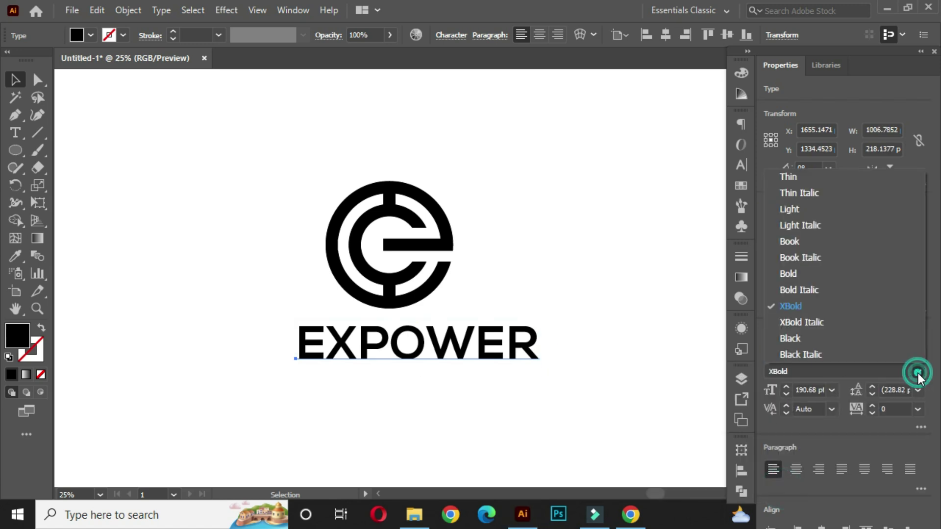
pyautogui.click(816, 339)
# - Scale the EXPOWER text down to about 759 px wide close beneath the logo, and stretch its height to about 171 px
pyautogui.moveTo(545, 371); pyautogui.dragTo(493, 358)
pyautogui.moveTo(413, 345); pyautogui.dragTo(416, 338)
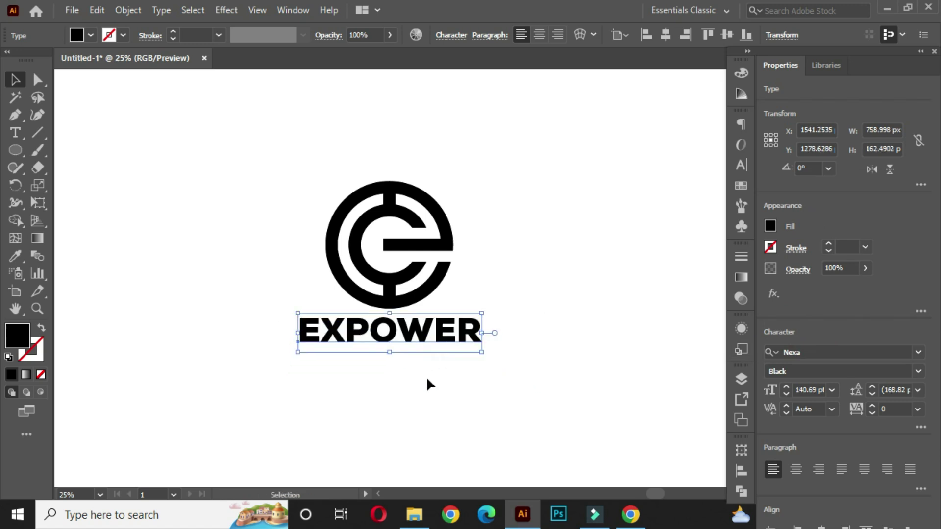
pyautogui.click(429, 381)
pyautogui.scroll(1, 414, 338)
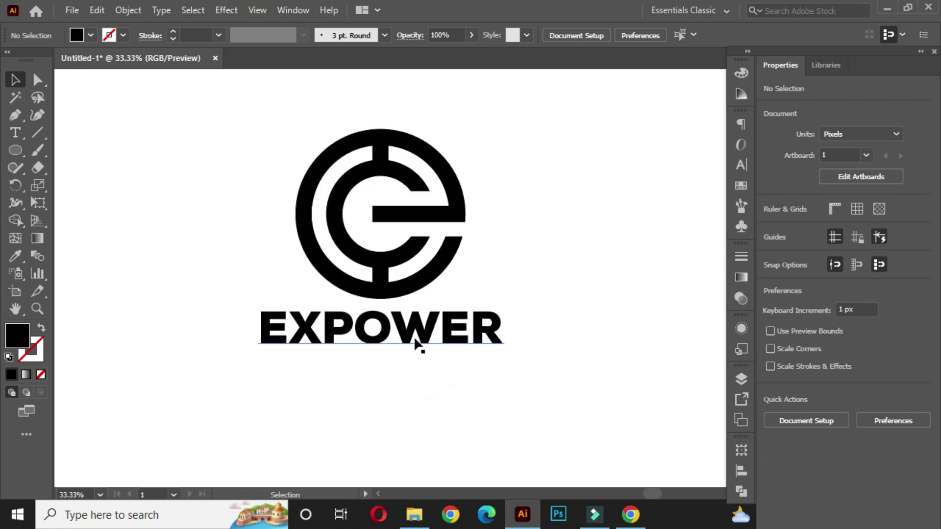
pyautogui.click(399, 340)
pyautogui.moveTo(381, 358); pyautogui.dragTo(387, 362)
pyautogui.click(421, 380)
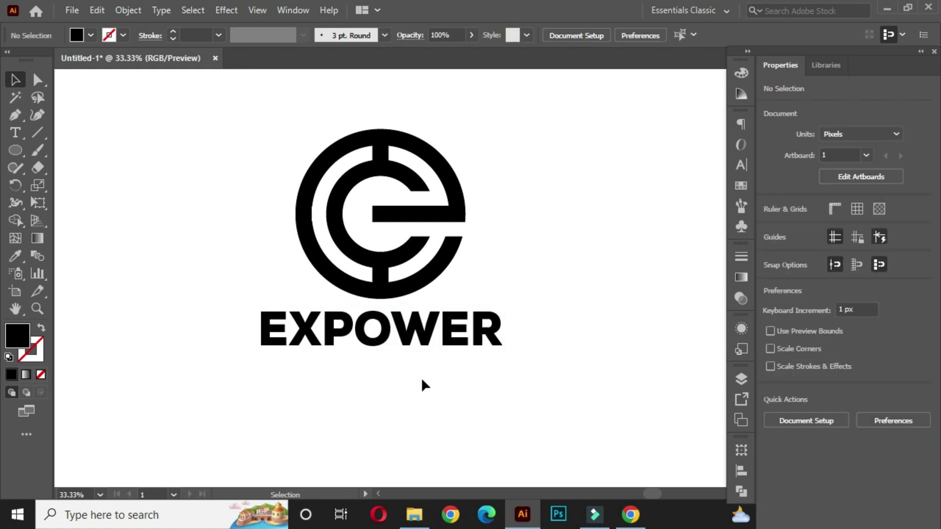
# - Select the logo and the EXPOWER text together and align their horizontal centres
pyautogui.click(363, 331)
pyautogui.click(304, 286)
pyautogui.moveTo(248, 163); pyautogui.dragTo(431, 357)
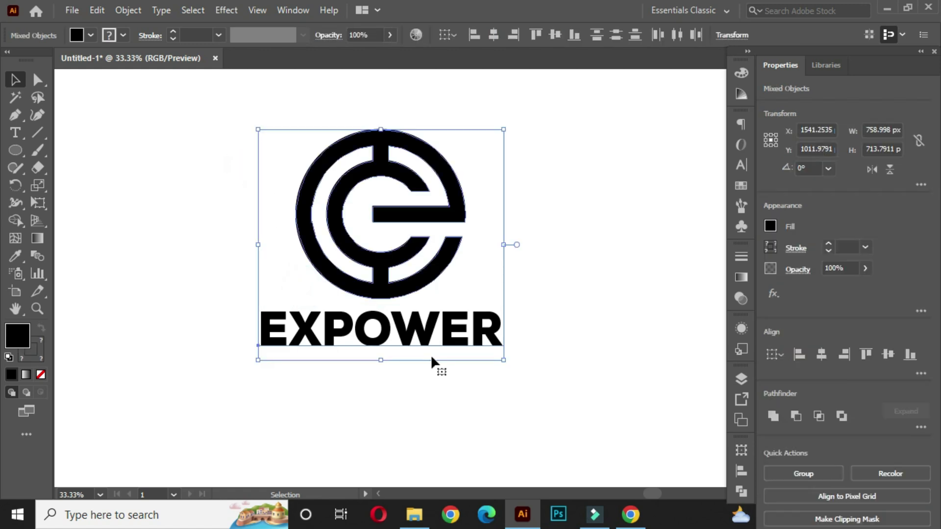
pyautogui.click(494, 35)
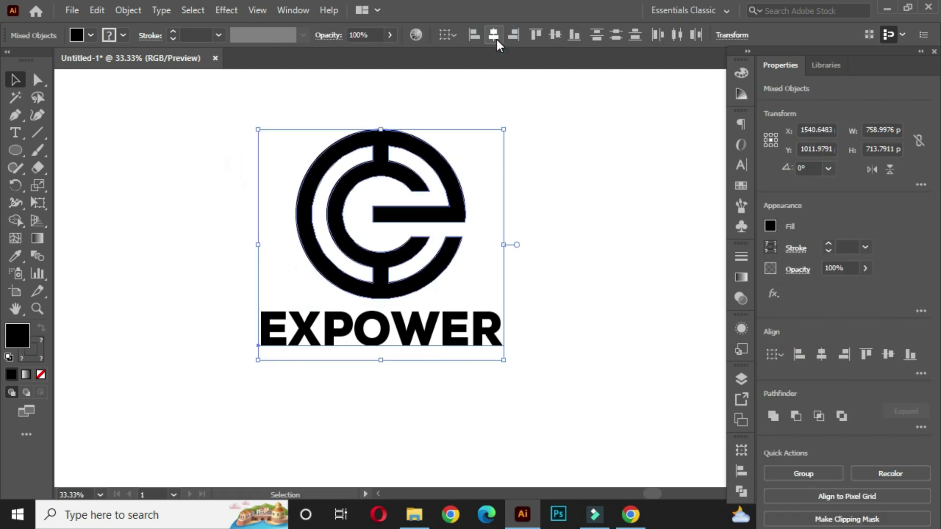
pyautogui.click(590, 246)
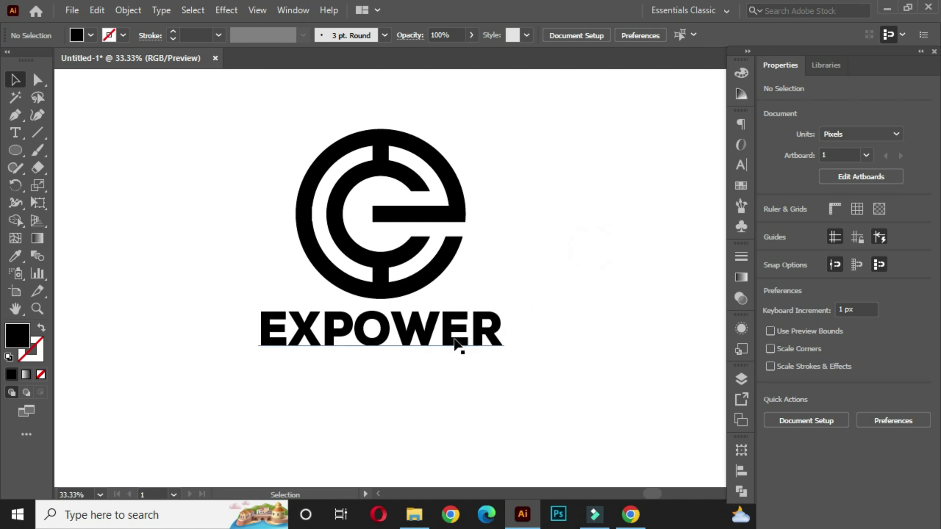
# - Duplicate the EXPOWER text directly below the original and replace the copy's wording with TAGLINE HERE
pyautogui.click(407, 333)
pyautogui.moveTo(406, 336); pyautogui.dragTo(420, 382)
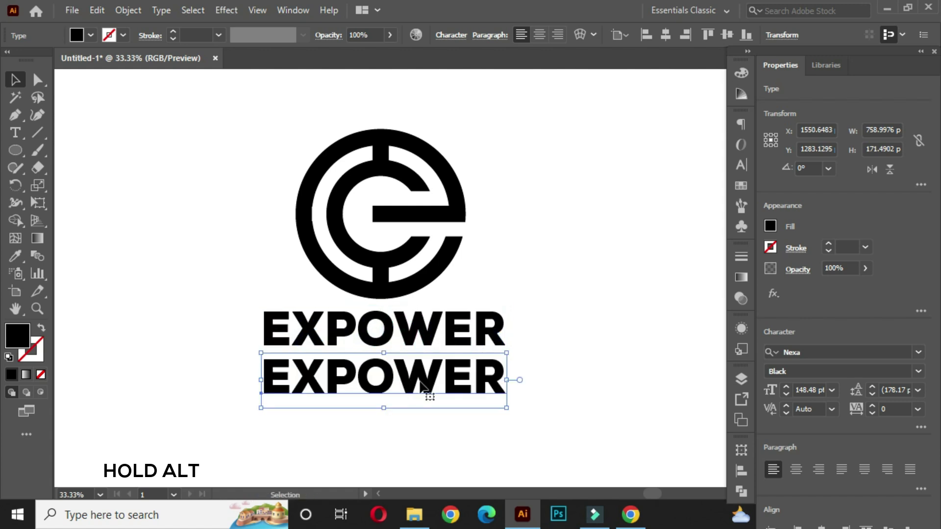
pyautogui.doubleClick(498, 383)
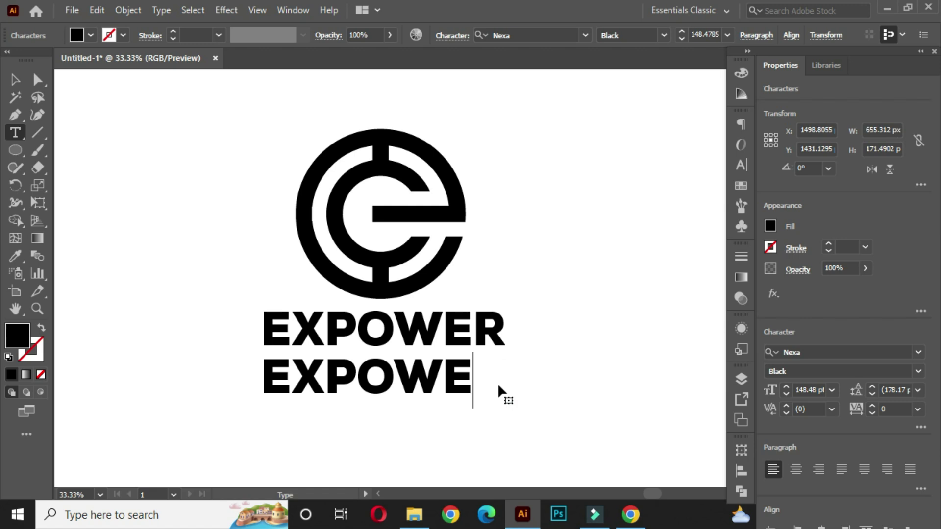
pyautogui.press('BackSpace')
pyautogui.press('BackSpace')
pyautogui.press('BackSpace')
pyautogui.press('BackSpace')
pyautogui.press('BackSpace')
pyautogui.press('BackSpace')
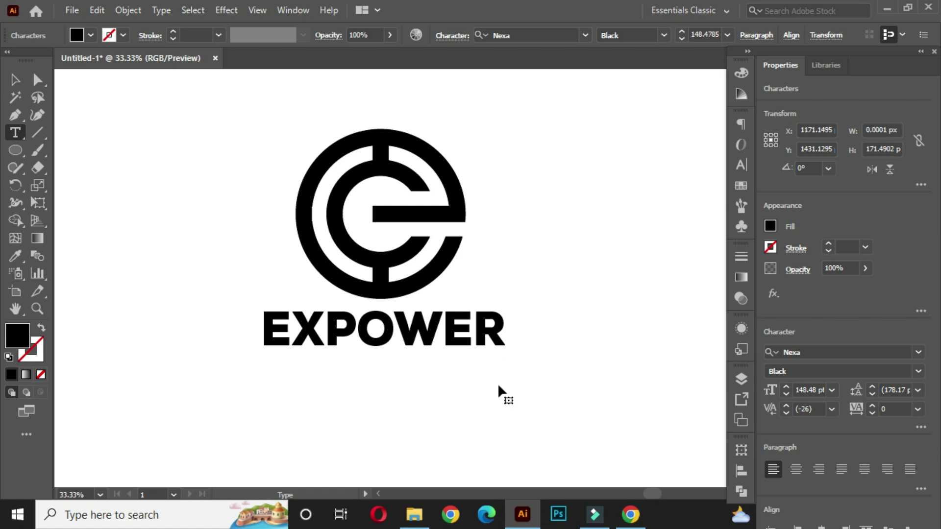
pyautogui.write('TAG')
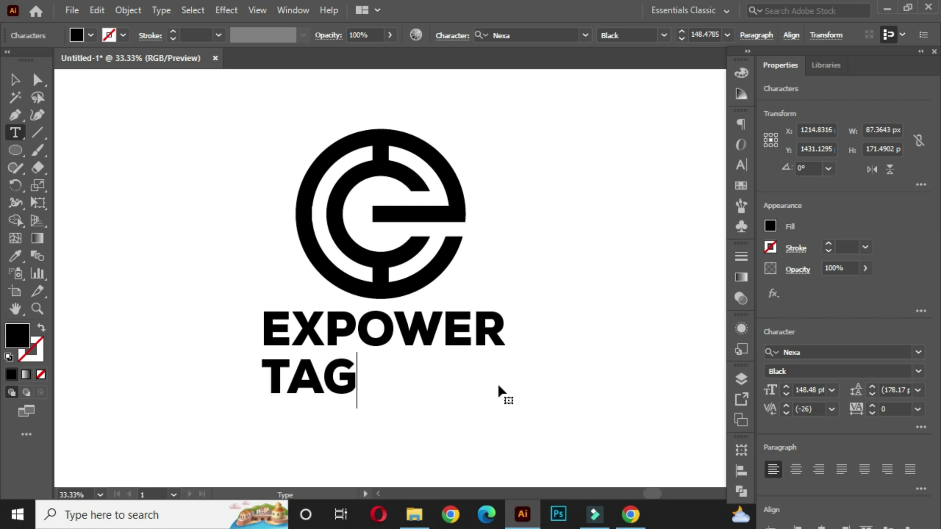
pyautogui.write('LINE')
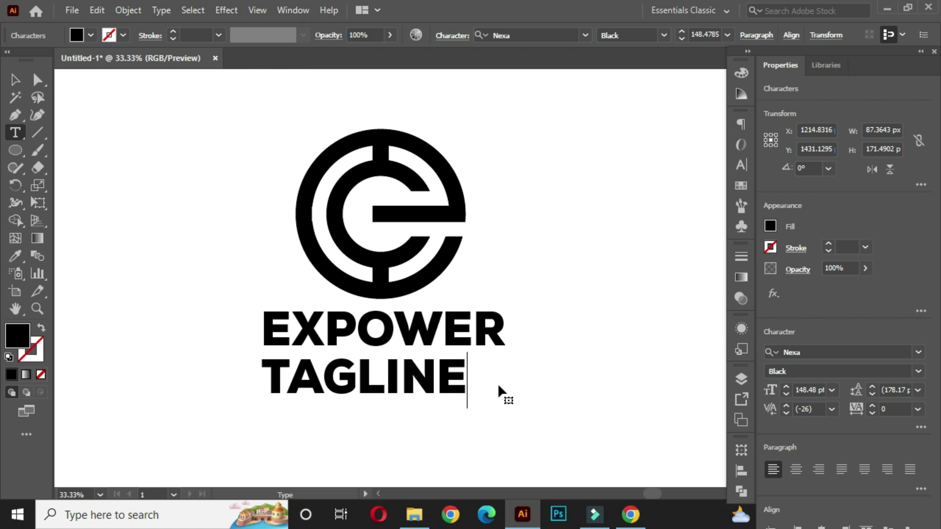
pyautogui.write(' HER')
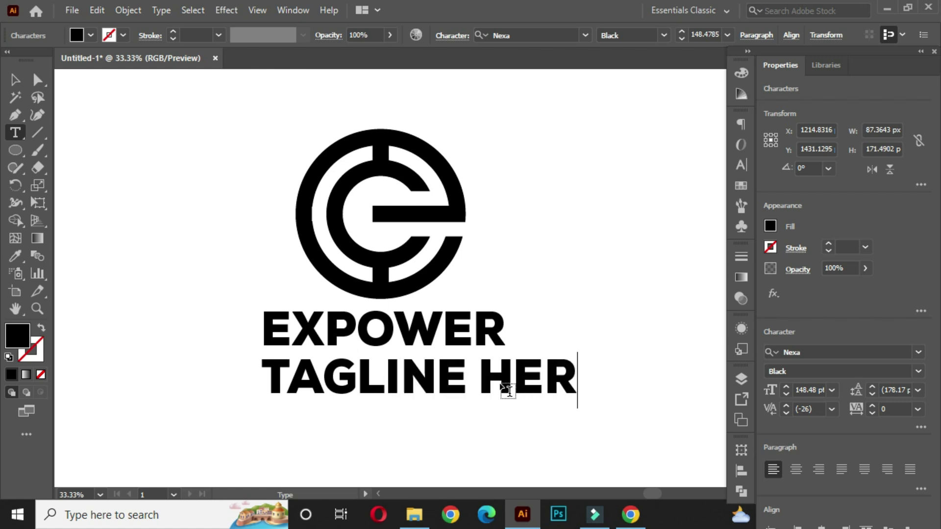
pyautogui.write('E')
pyautogui.click(15, 79)
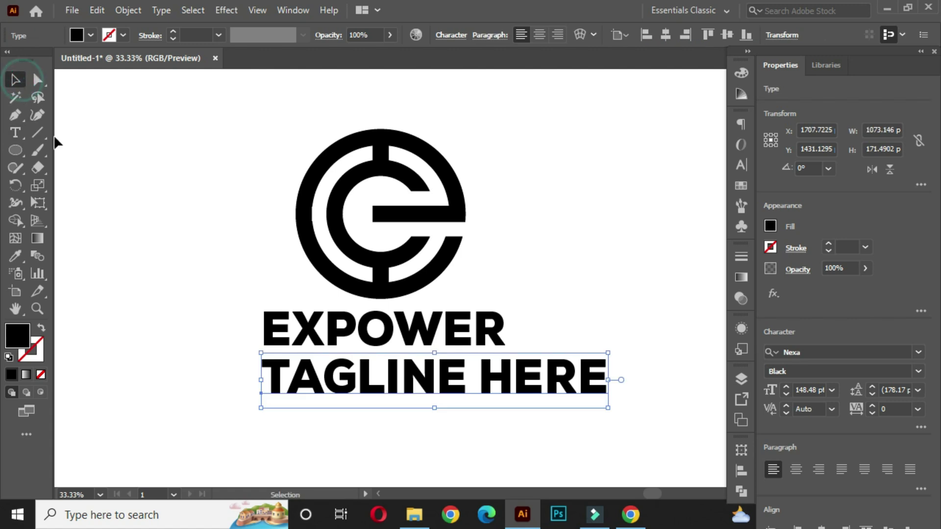
# - Set the TAGLINE HERE text to the Bold style and scale it down proportionally to about 331 px wide, close beneath EXPOWER
pyautogui.click(917, 372)
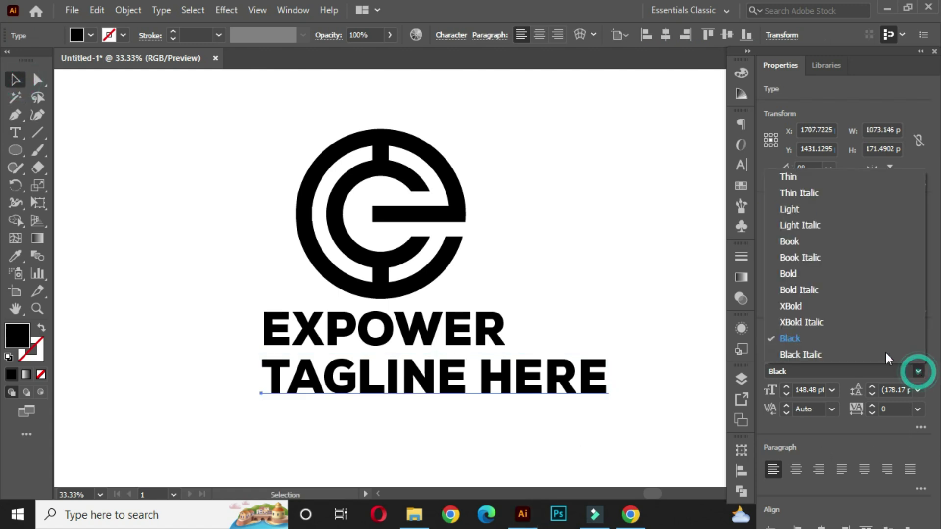
pyautogui.click(818, 273)
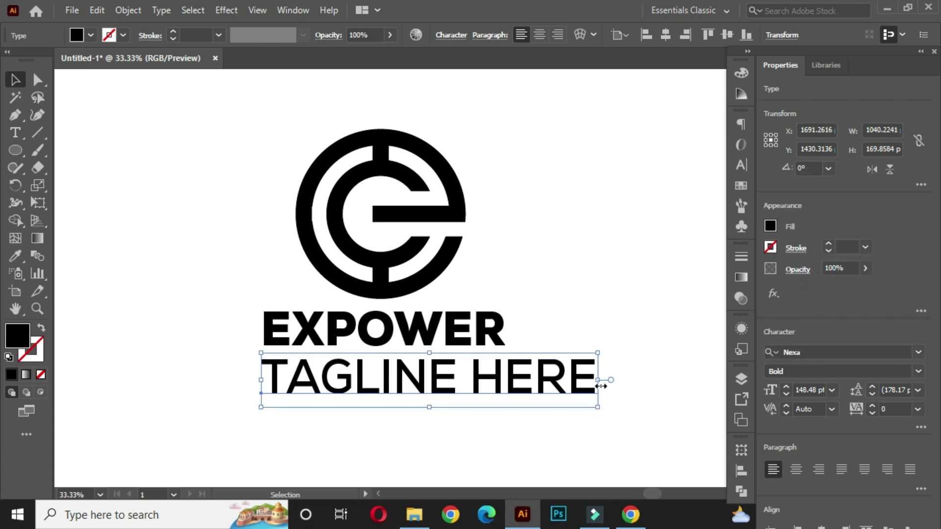
pyautogui.moveTo(598, 380); pyautogui.dragTo(331, 362)
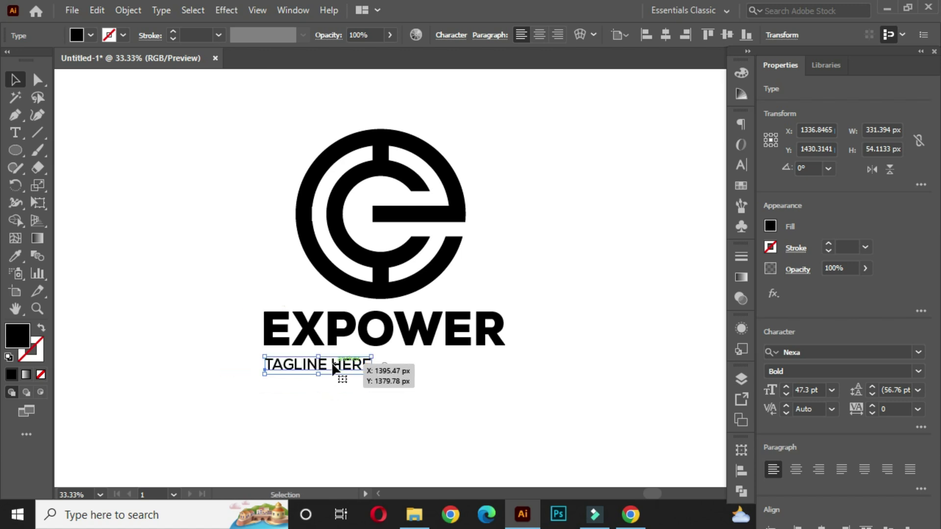
# - Widen the tagline's tracking until it spans roughly three quarters of EXPOWER's width, and move it to sit roughly centred beneath the wordmark
pyautogui.click(898, 410)
pyautogui.write('50')
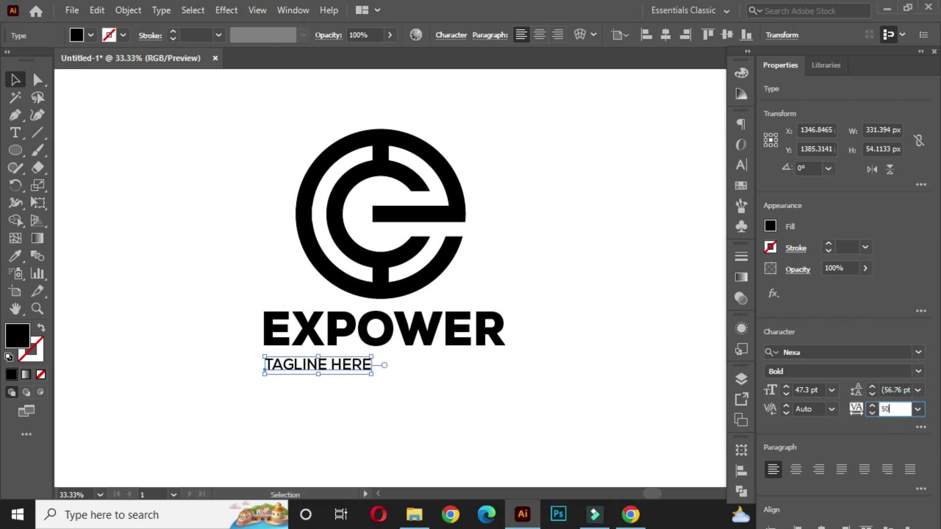
pyautogui.click(494, 410)
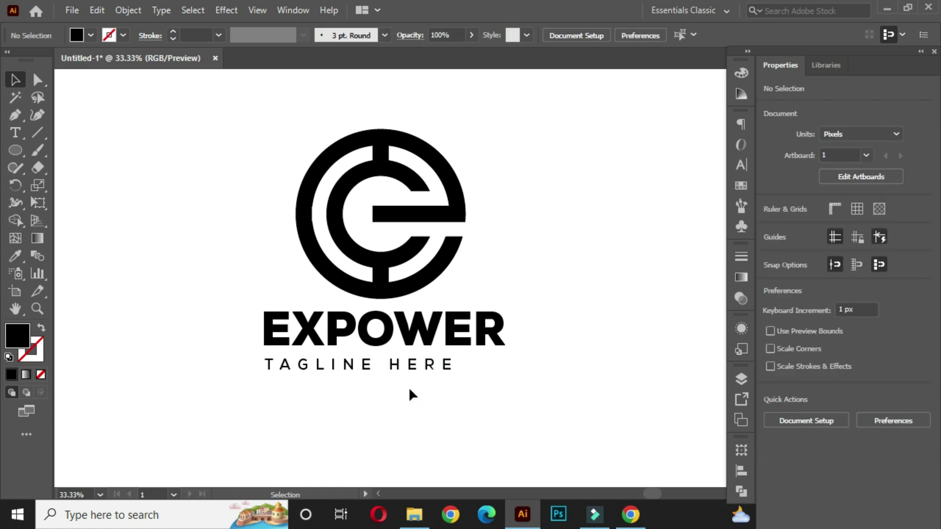
pyautogui.moveTo(400, 369); pyautogui.dragTo(418, 371)
pyautogui.click(469, 404)
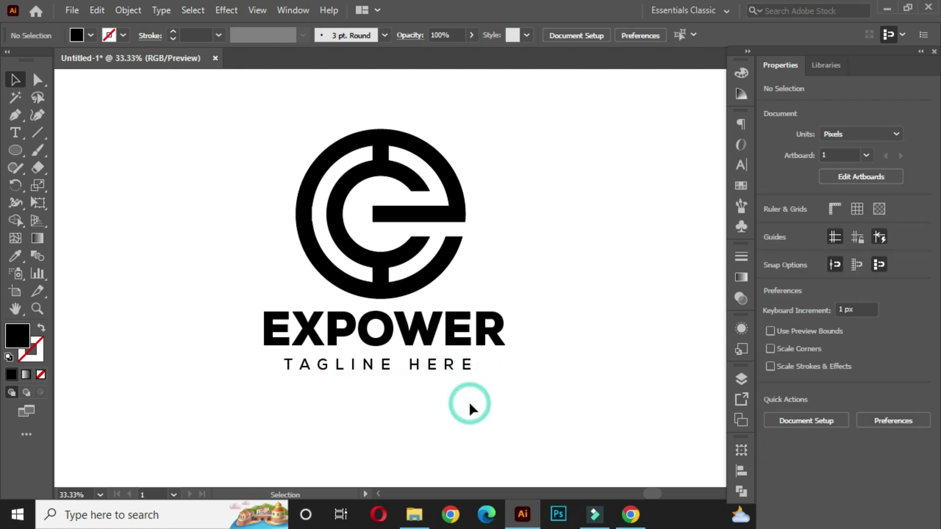